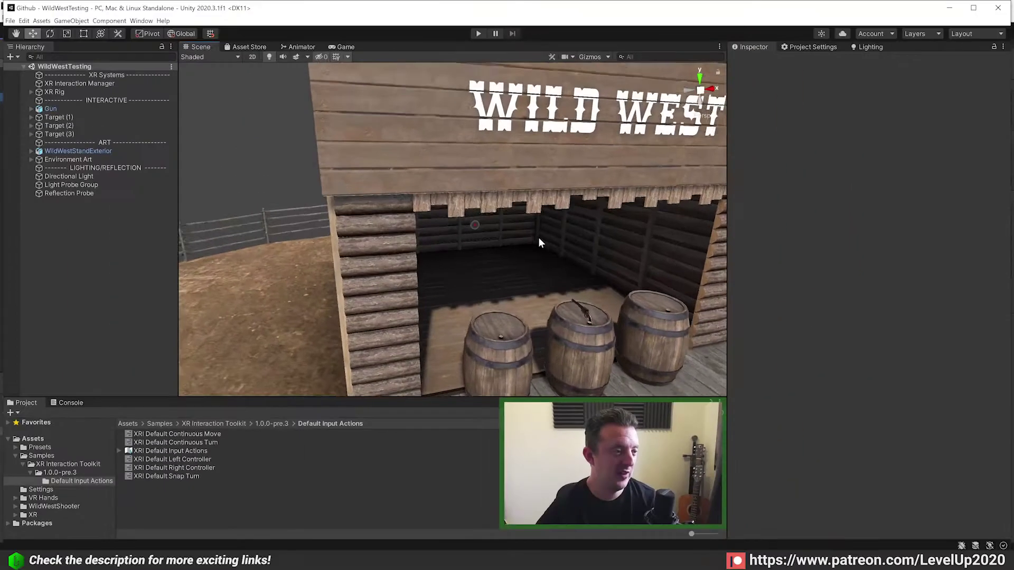
Examine the Wild West stand in the scene, looking at the targets inside and the barrels at its front
{"action": "scroll", "coordinate": [537, 236], "scroll_direction": "up", "scroll_amount": 5}
{"action": "right_click_drag", "start_coordinate": [537, 237], "coordinate": [569, 165]}
{"action": "key", "text": "Up"}
{"action": "key", "text": "Right"}
{"action": "key", "text": "Left"}
{"action": "key", "text": "Down"}
{"action": "key", "text": "Up"}
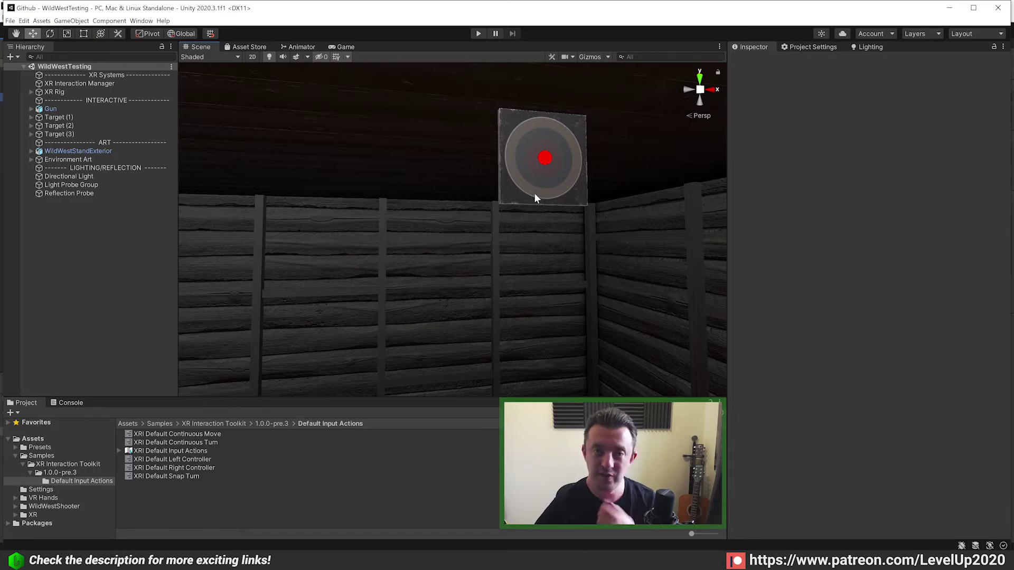
{"action": "key", "text": "s"}
{"action": "right_click_drag", "start_coordinate": [552, 166], "coordinate": [533, 184]}
{"action": "key", "text": "d"}
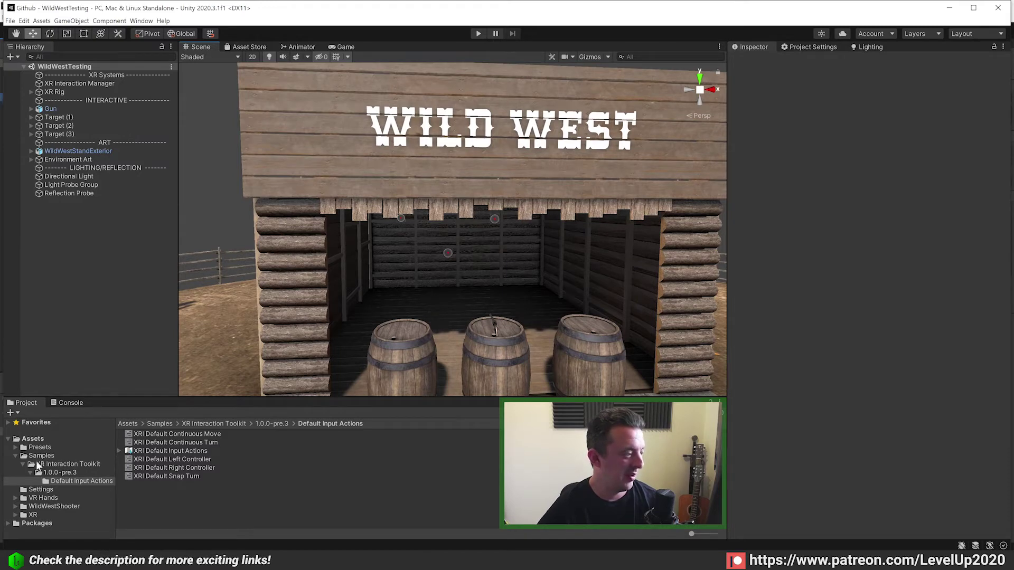
Open the Free Scene Setup scene and the script attached to its GameManager object
{"action": "left_click", "coordinate": [33, 499]}
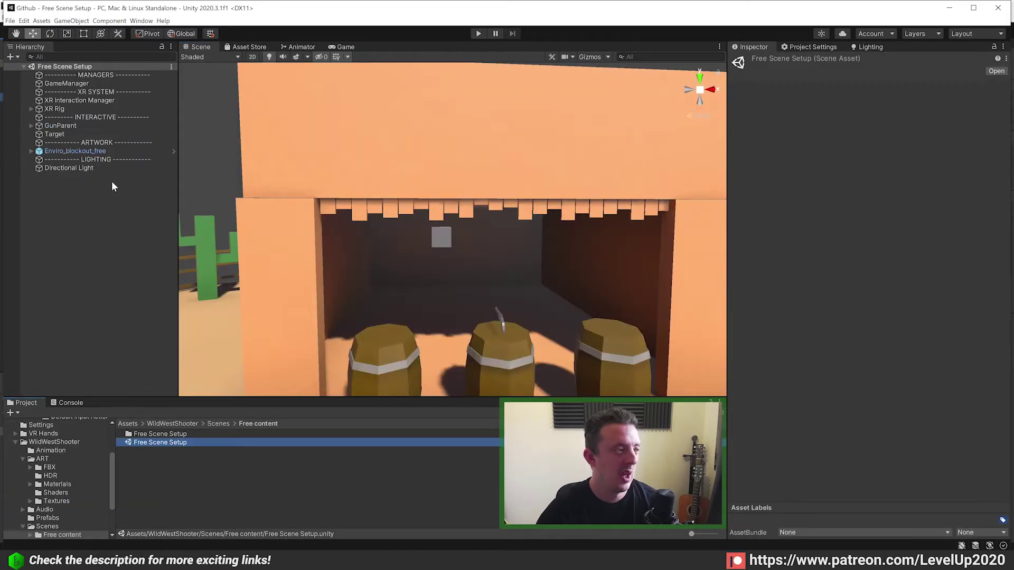
{"action": "right_click", "coordinate": [90, 216]}
{"action": "left_click", "coordinate": [68, 84]}
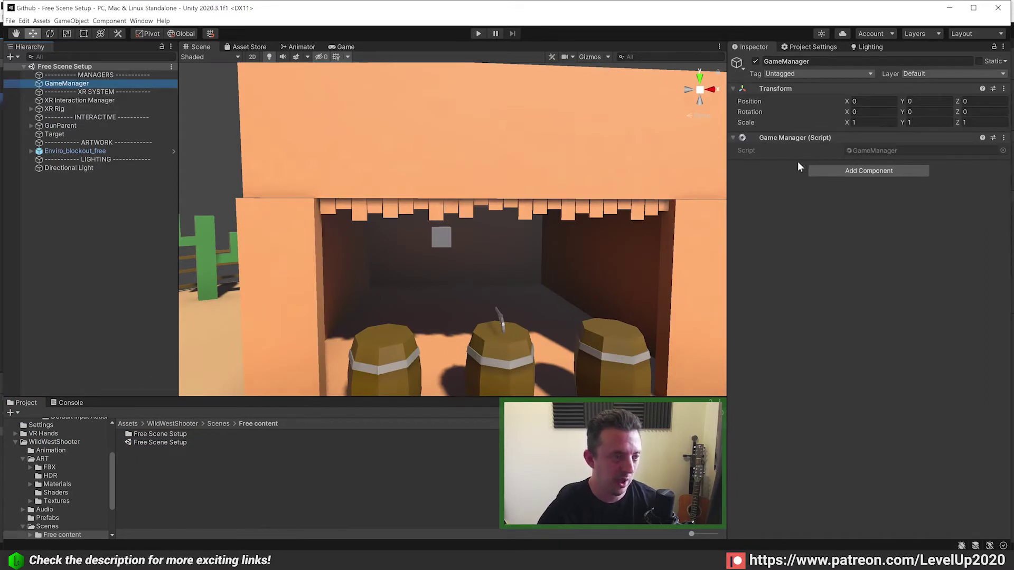
{"action": "double_click", "coordinate": [889, 151]}
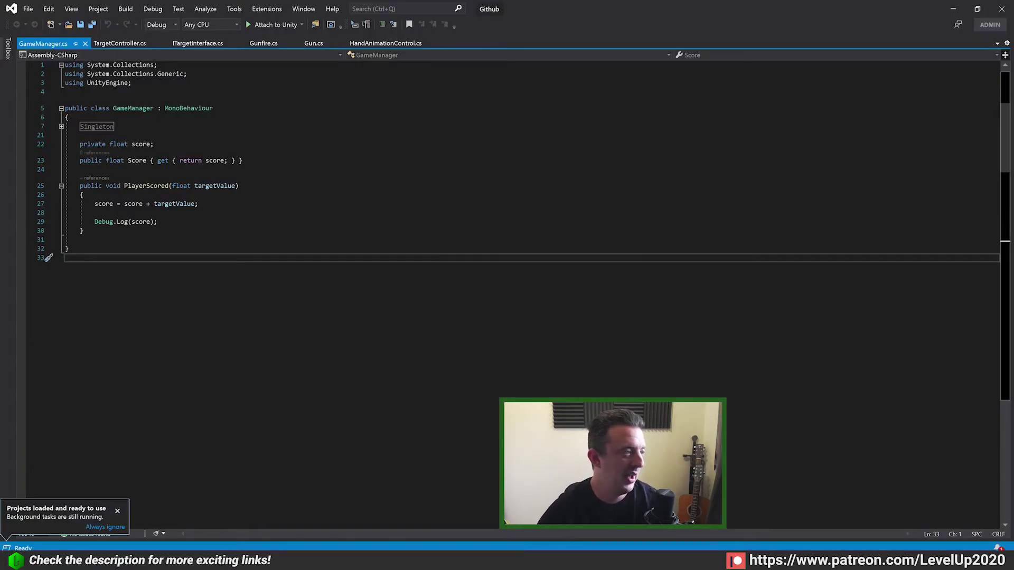
Review the Singleton region and the PlayerScored method in the GameManager script, and close the code editor
{"action": "left_click", "coordinate": [61, 127]}
{"action": "left_click", "coordinate": [61, 127]}
{"action": "left_click", "coordinate": [60, 127]}
{"action": "left_click", "coordinate": [61, 127]}
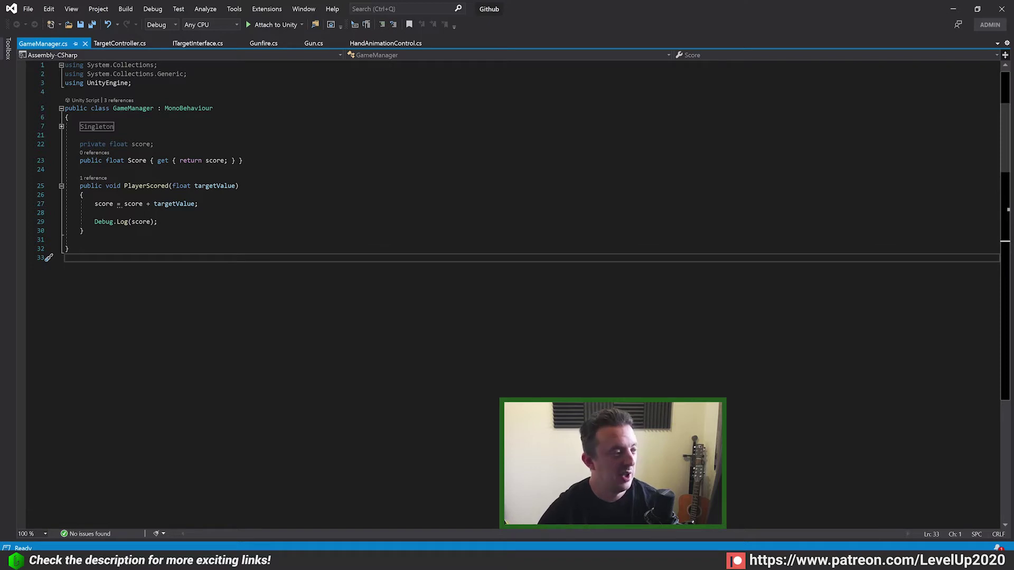
{"action": "left_click_drag", "start_coordinate": [79, 185], "coordinate": [83, 231]}
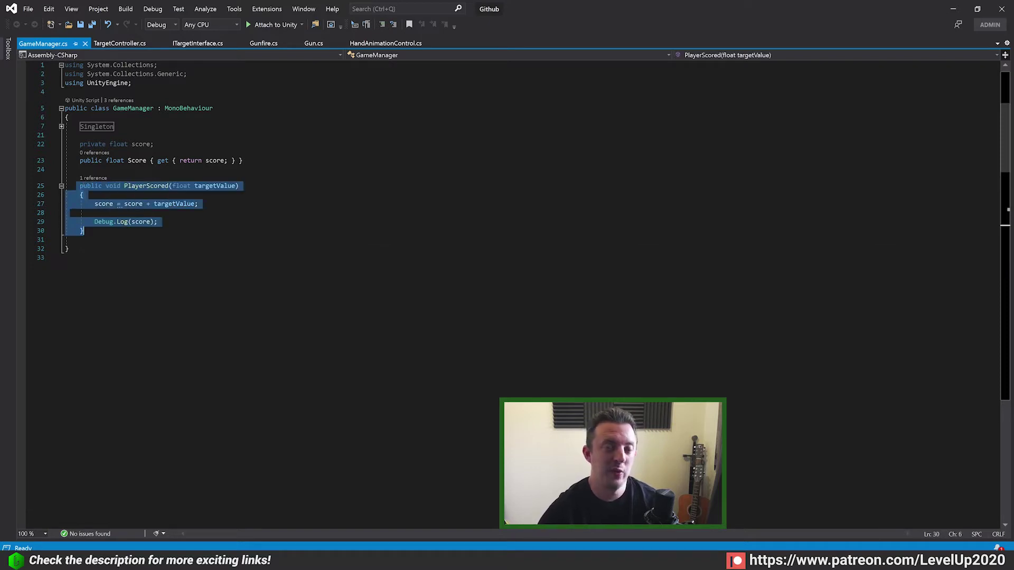
{"action": "left_click", "coordinate": [65, 258]}
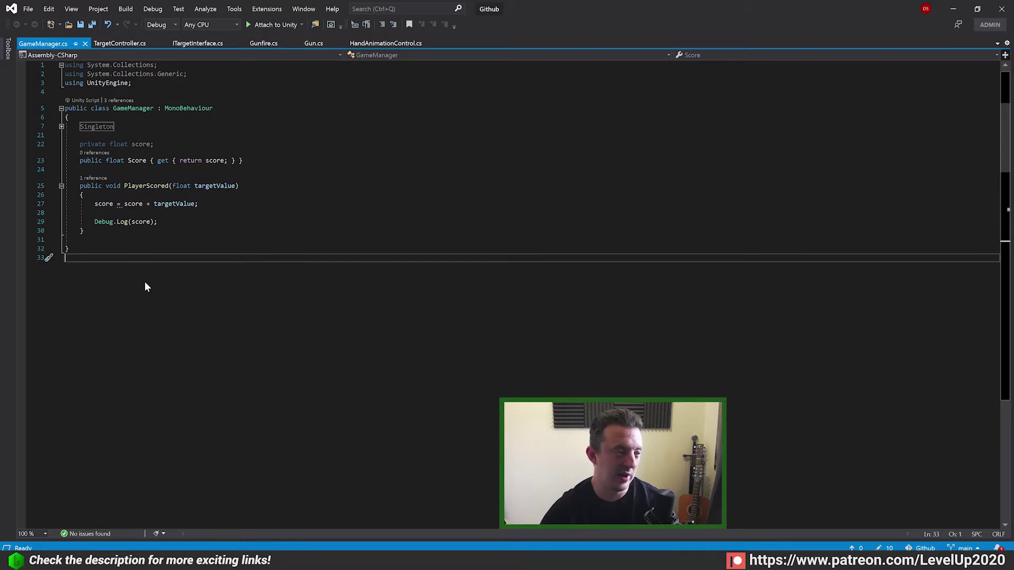
{"action": "left_click", "coordinate": [1003, 11]}
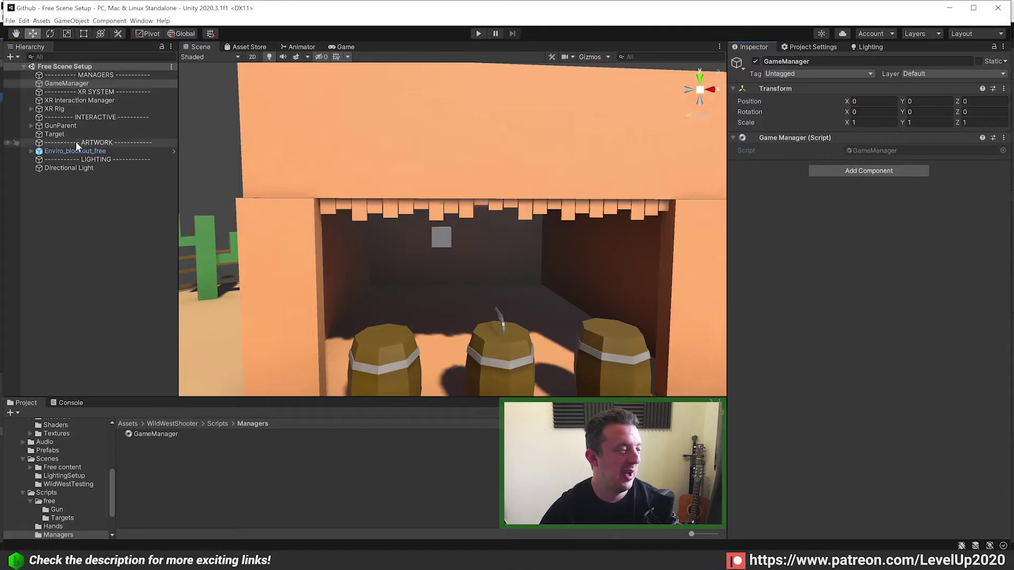
Look over the target and the gun inside the blockout stand of the free scene
{"action": "left_click", "coordinate": [84, 178]}
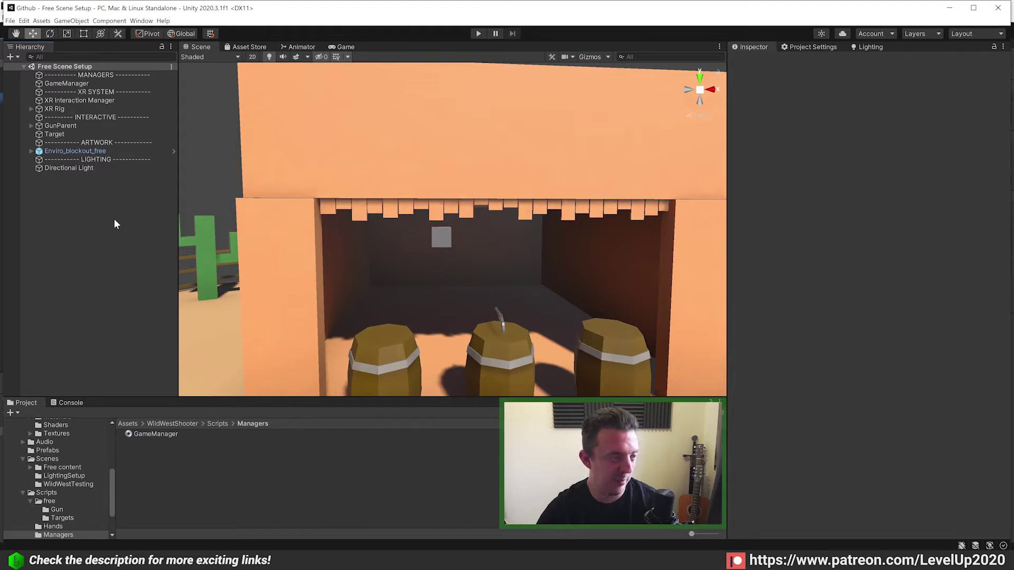
{"action": "scroll", "coordinate": [502, 280], "scroll_direction": "up", "scroll_amount": 5}
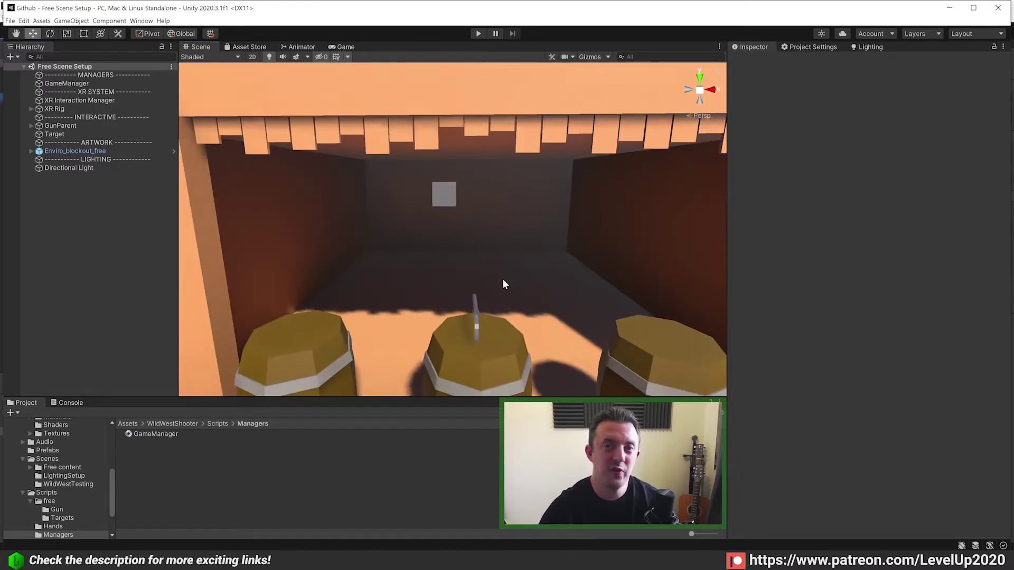
{"action": "right_click_drag", "start_coordinate": [502, 284], "coordinate": [509, 252]}
{"action": "scroll", "coordinate": [506, 264], "scroll_direction": "down", "scroll_amount": 3}
{"action": "scroll", "coordinate": [488, 307], "scroll_direction": "up", "scroll_amount": 5}
{"action": "middle_click_drag", "start_coordinate": [510, 253], "coordinate": [515, 251]}
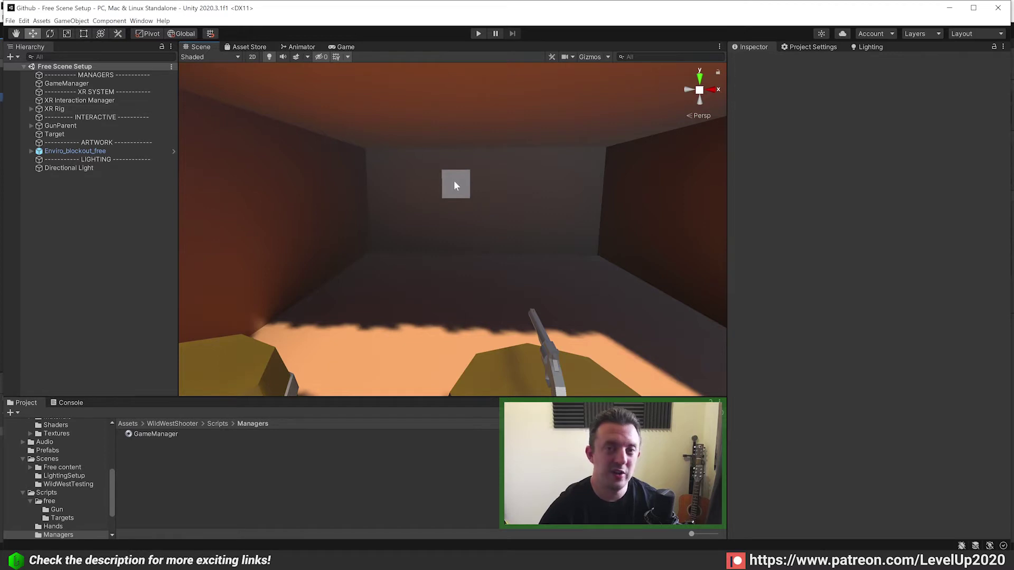
Inspect the existing XR Rig and the components on its LeftHand Controller, including the XR Direct Interactor
{"action": "left_click", "coordinate": [51, 109]}
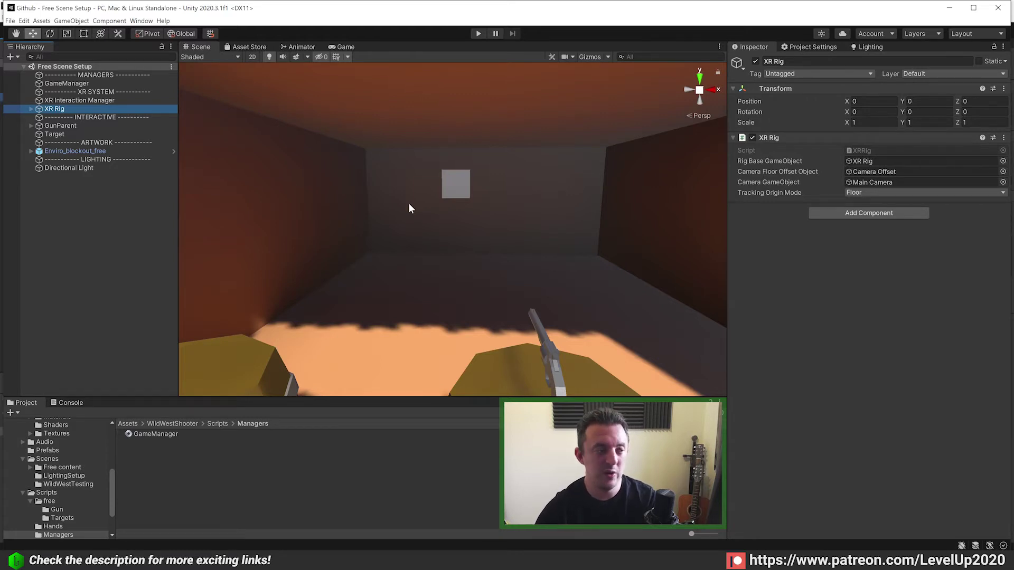
{"action": "right_click_drag", "start_coordinate": [539, 230], "coordinate": [534, 245]}
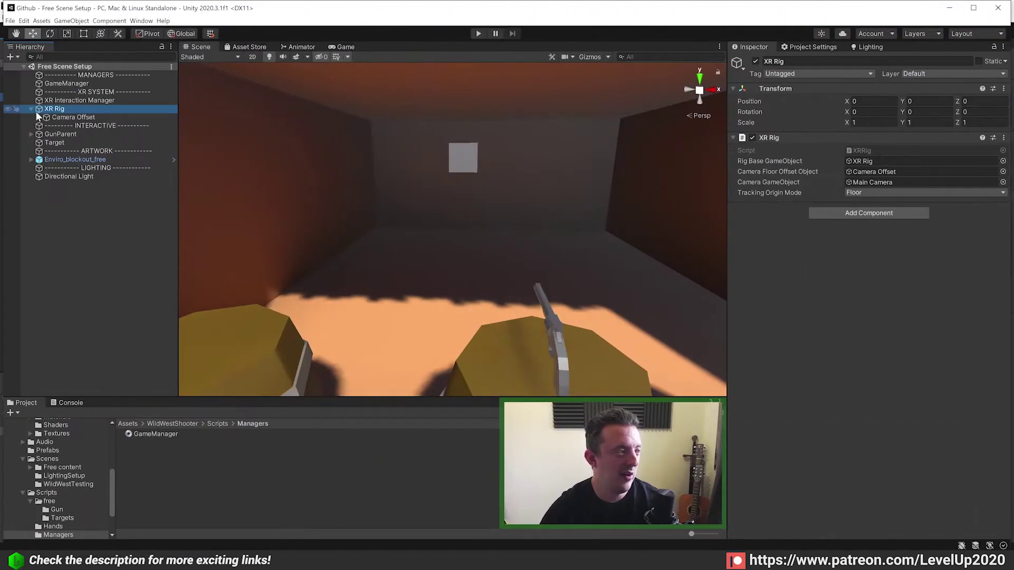
{"action": "left_click", "coordinate": [316, 109]}
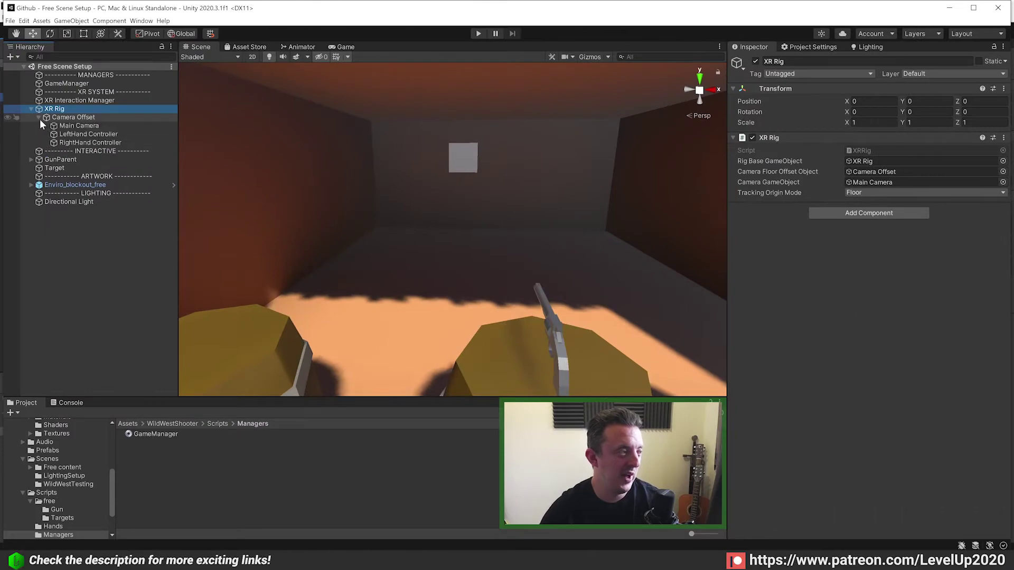
{"action": "left_click", "coordinate": [74, 134]}
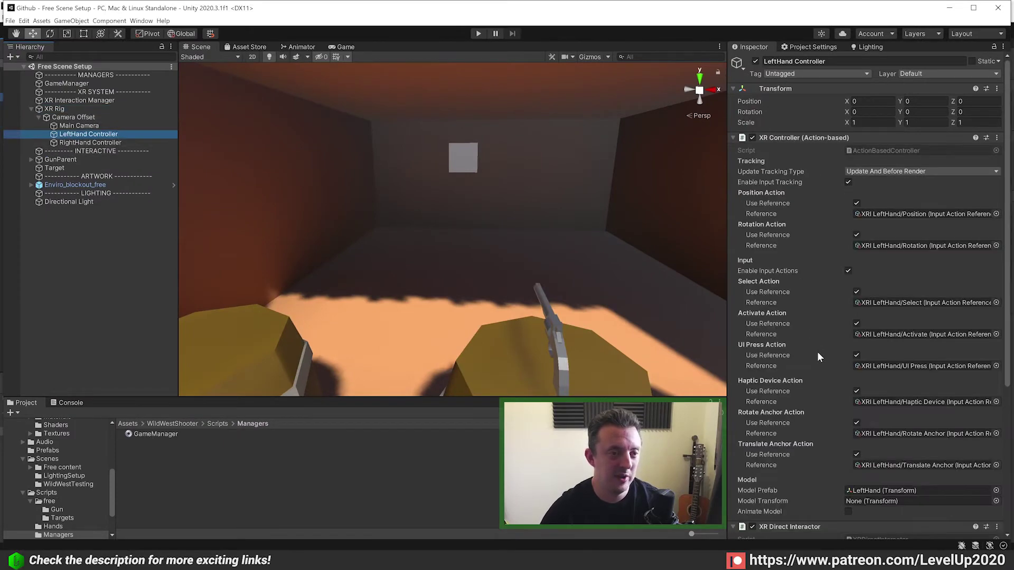
{"action": "scroll", "coordinate": [816, 349], "scroll_direction": "down", "scroll_amount": 5}
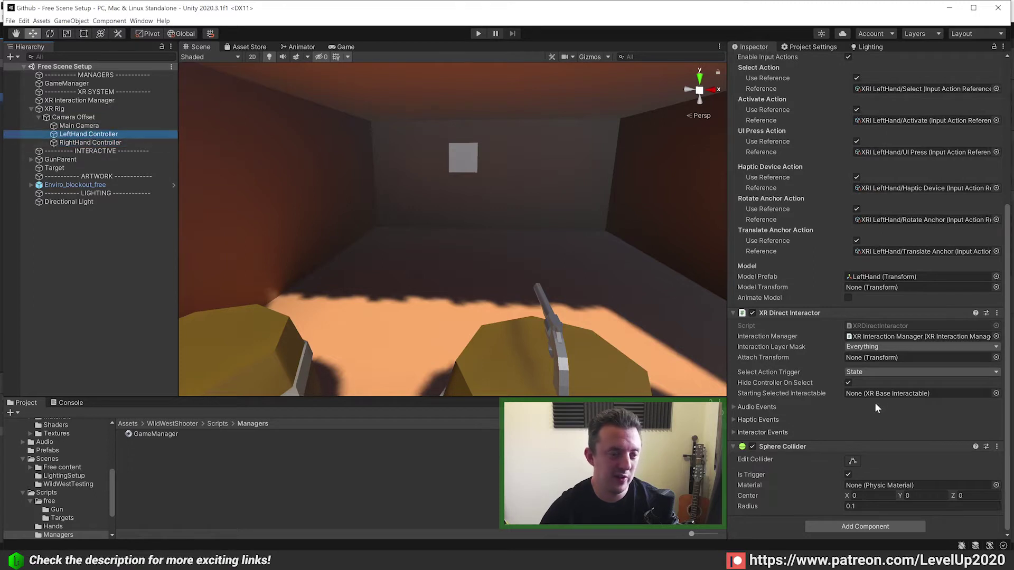
{"action": "left_click", "coordinate": [38, 117]}
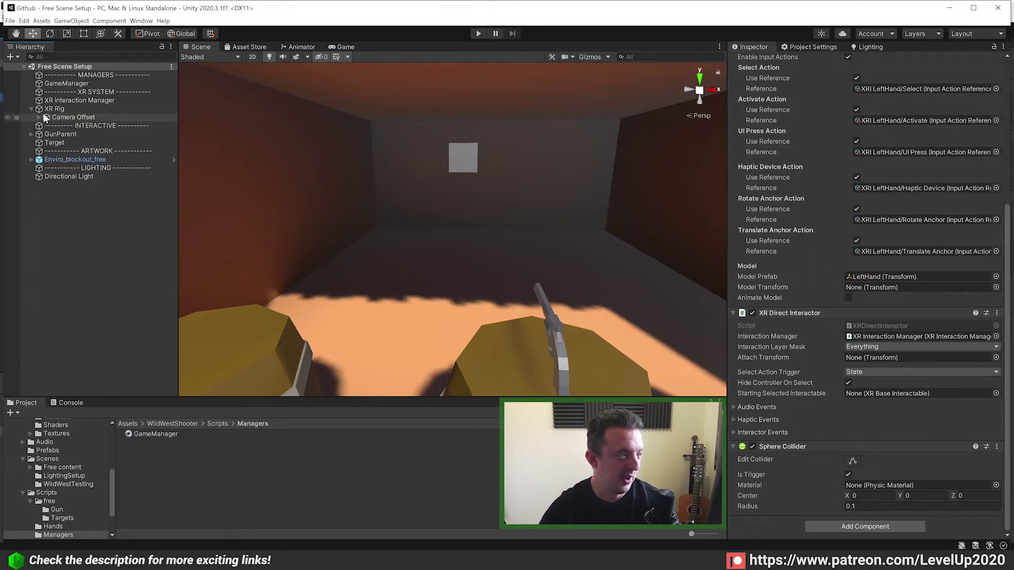
Deactivate the existing XR Rig object in the scene
{"action": "left_click", "coordinate": [58, 109]}
{"action": "left_click", "coordinate": [756, 61]}
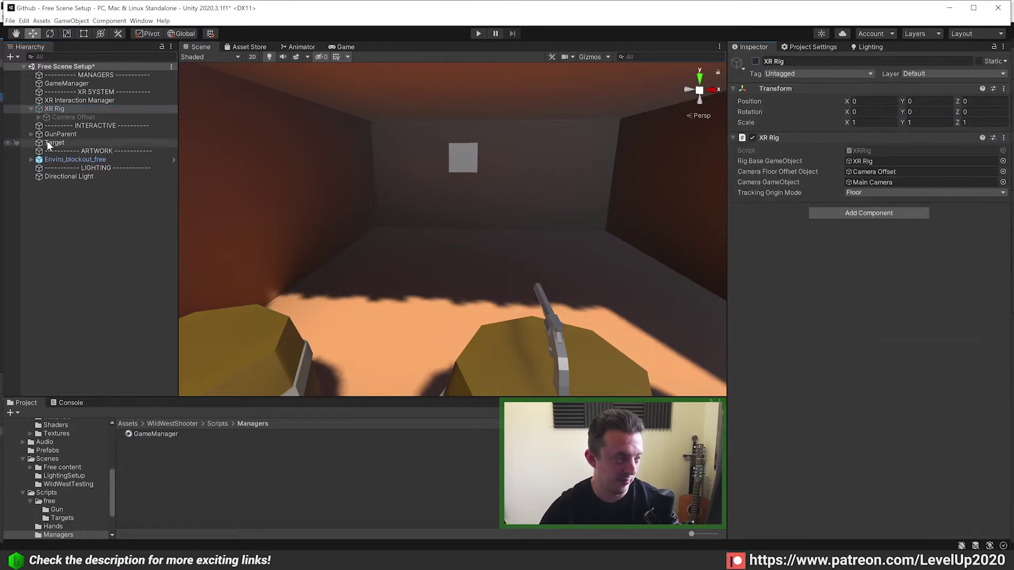
{"action": "left_click", "coordinate": [31, 108]}
Add an action-based Room-Scale XR Rig and move it directly below XR Interaction Manager in the hierarchy
{"action": "right_click", "coordinate": [69, 184]}
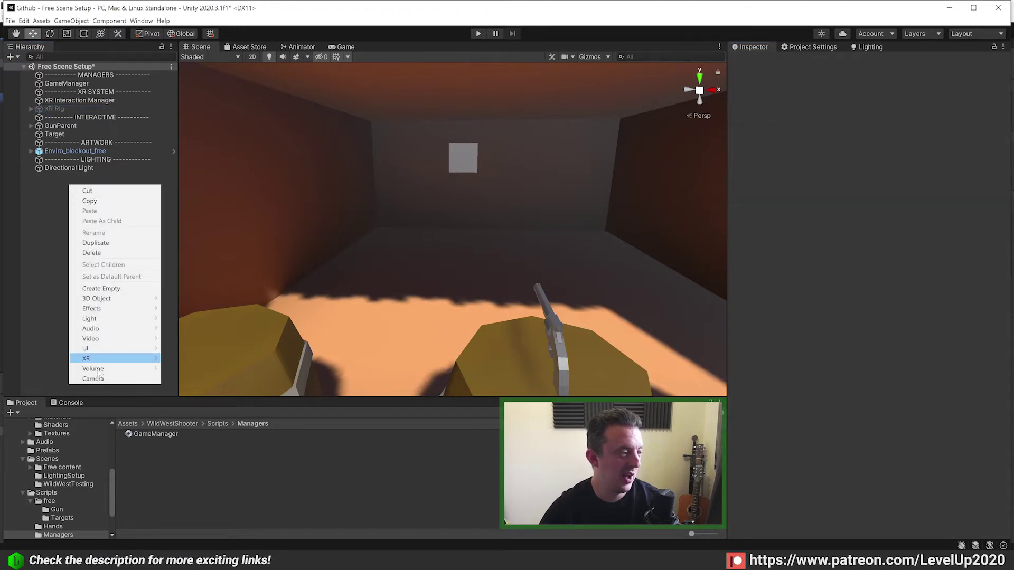
{"action": "mouse_move", "coordinate": [108, 359]}
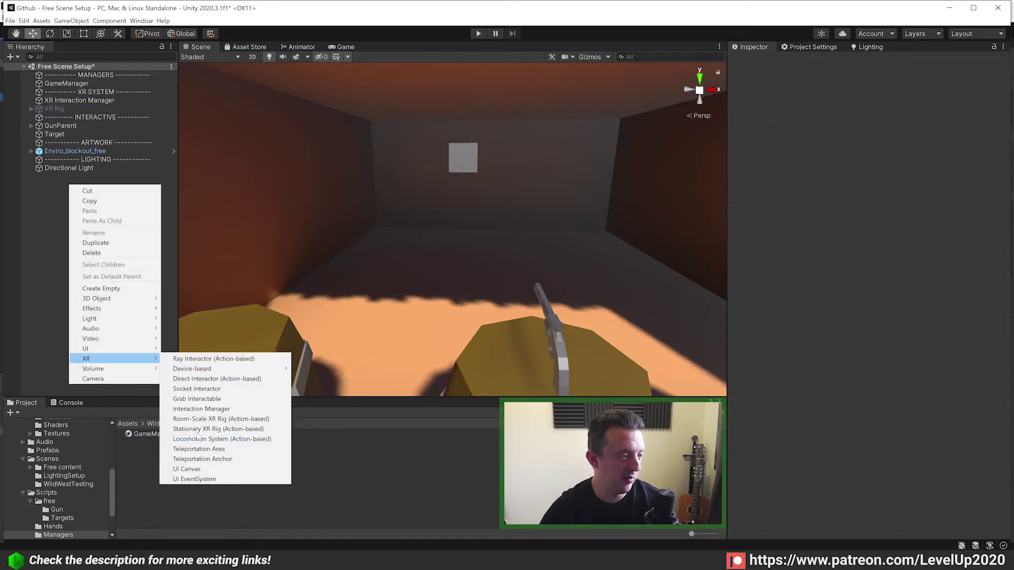
{"action": "mouse_move", "coordinate": [201, 371]}
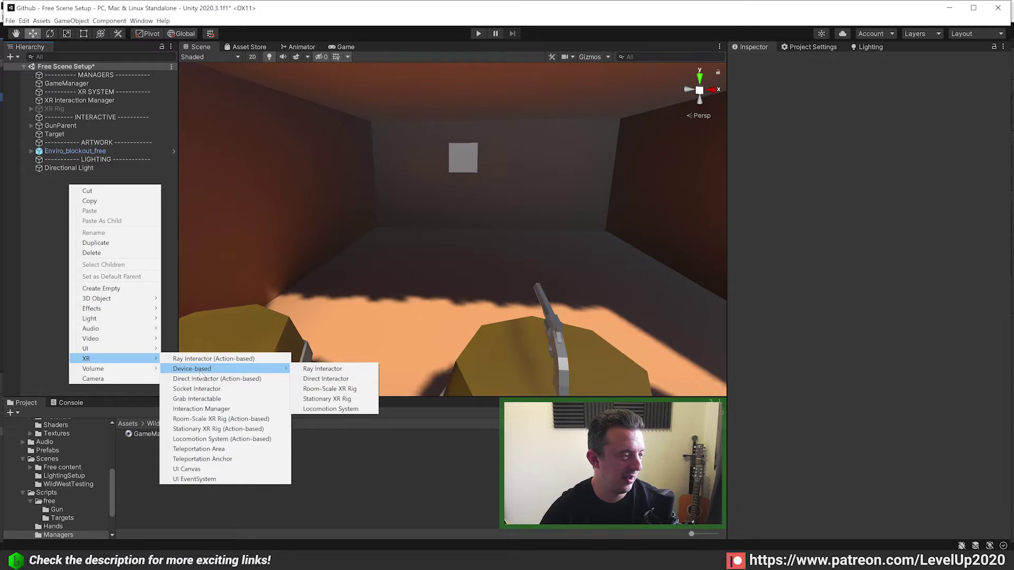
{"action": "left_click", "coordinate": [221, 418]}
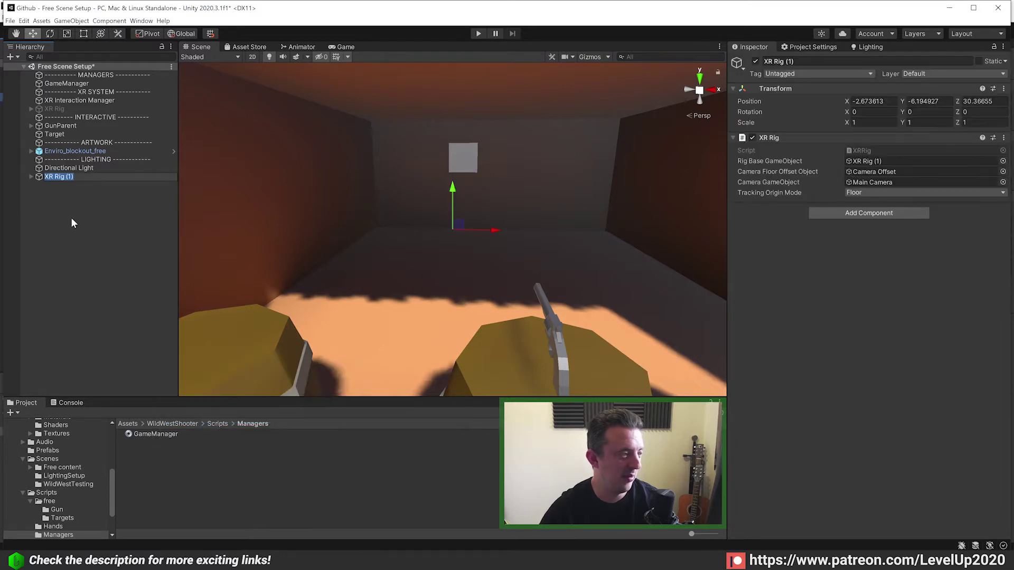
{"action": "left_click_drag", "start_coordinate": [66, 176], "coordinate": [62, 112]}
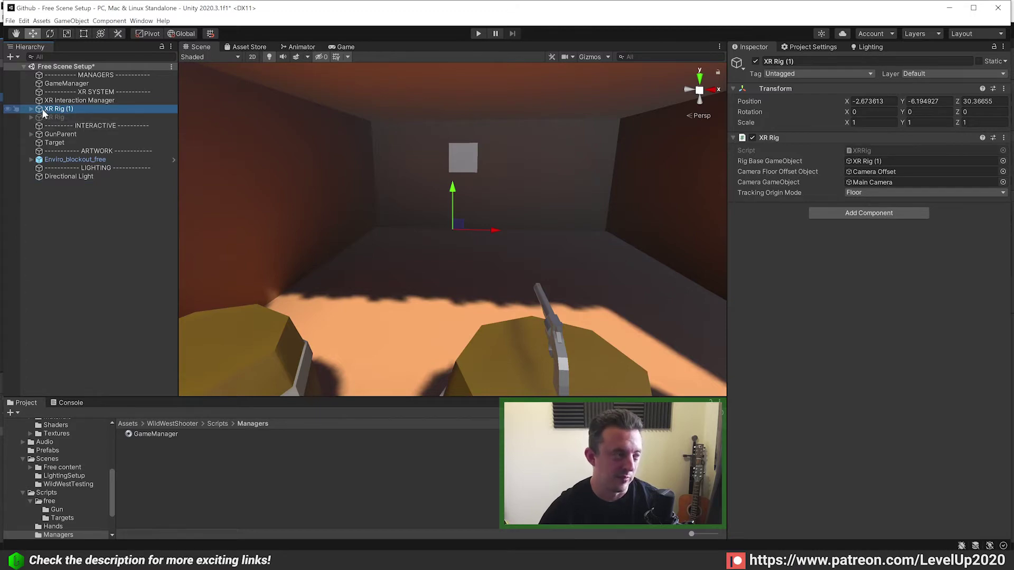
Inspect the new rig's LeftHand Controller, checking its ray interactor, Line Renderer and XR Interactor Line Visual settings
{"action": "left_click", "coordinate": [31, 108]}
{"action": "left_click", "coordinate": [38, 117]}
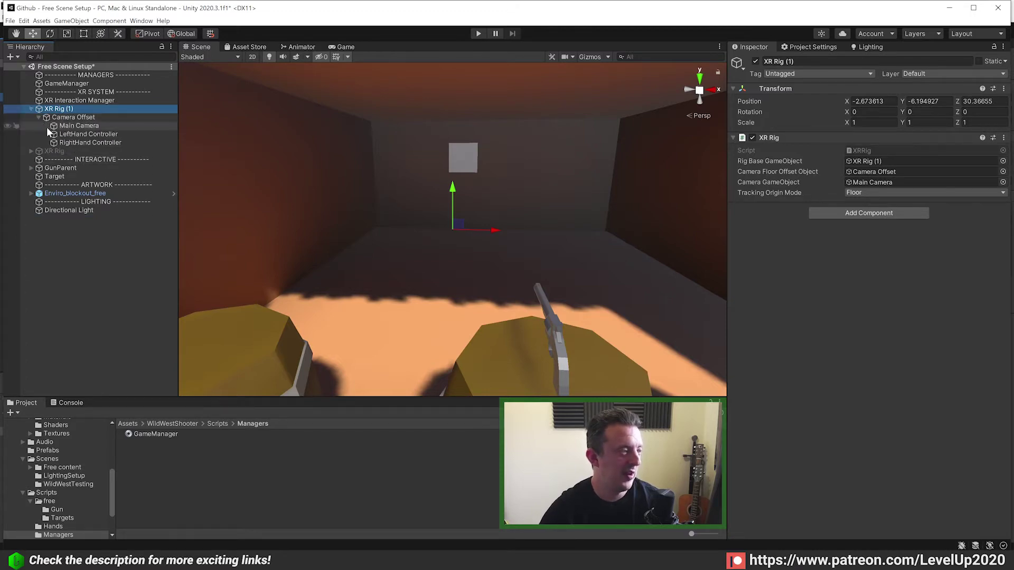
{"action": "left_click", "coordinate": [74, 136]}
{"action": "scroll", "coordinate": [791, 211], "scroll_direction": "down", "scroll_amount": 15}
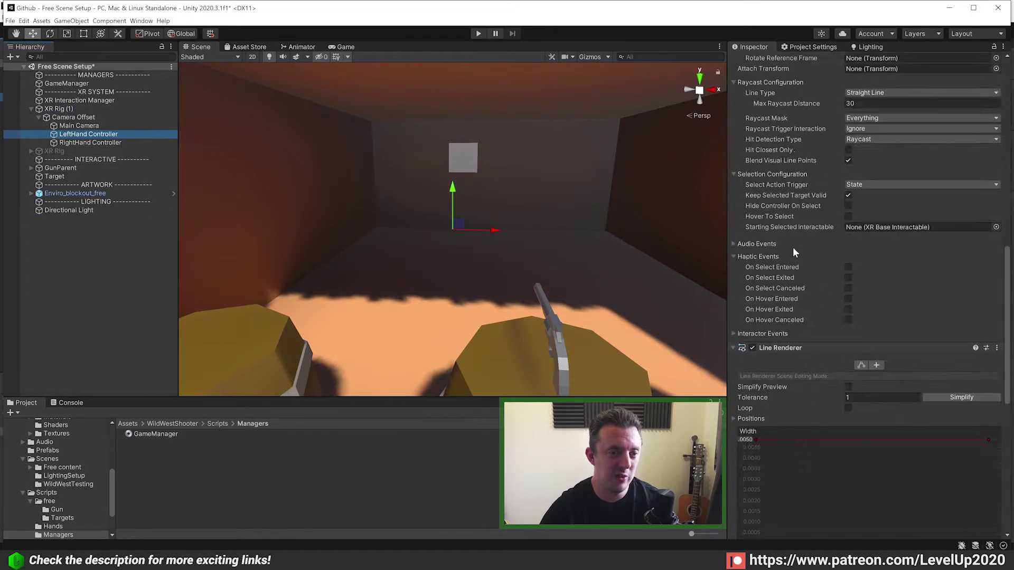
{"action": "scroll", "coordinate": [843, 417], "scroll_direction": "up", "scroll_amount": 8}
{"action": "scroll", "coordinate": [843, 417], "scroll_direction": "down", "scroll_amount": 8}
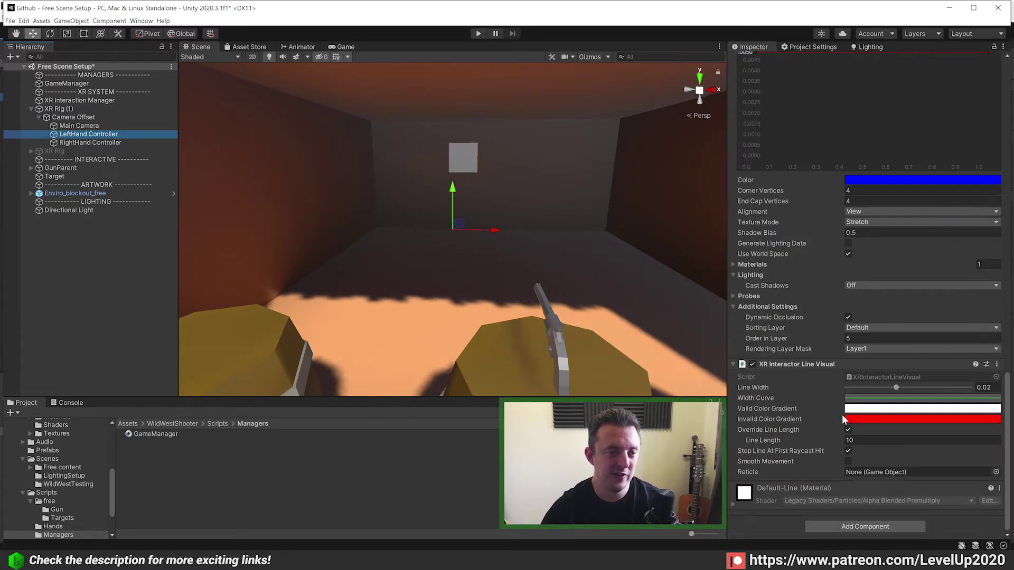
{"action": "left_click", "coordinate": [30, 108]}
Add a UI Canvas to the scene and set its render mode to World Space
{"action": "right_click", "coordinate": [101, 233]}
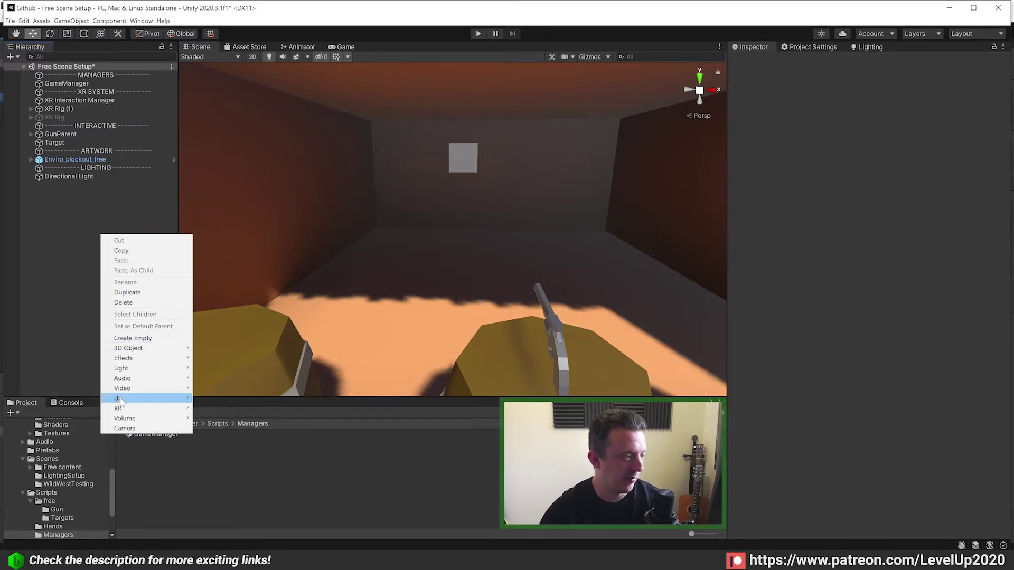
{"action": "mouse_move", "coordinate": [129, 398]}
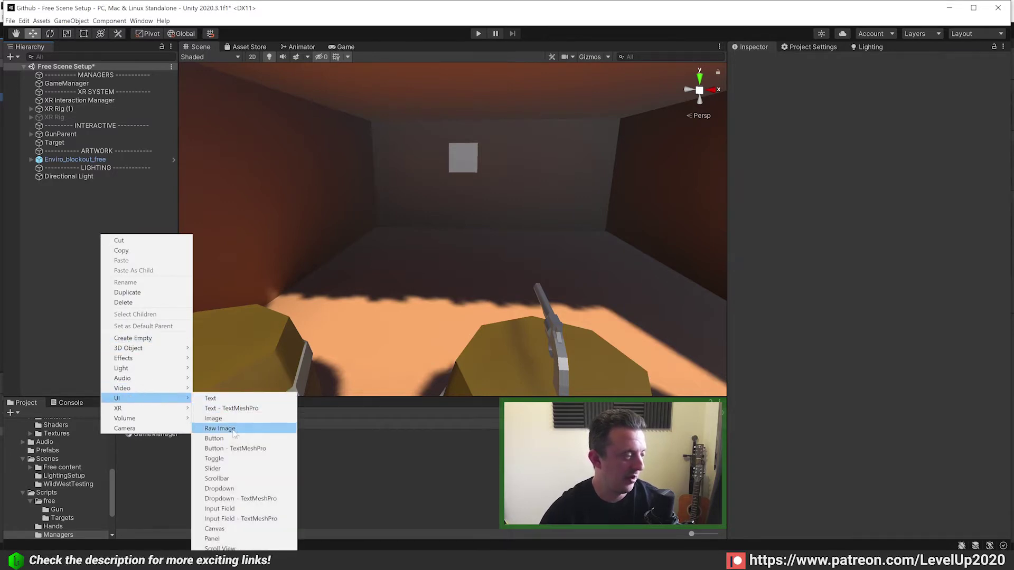
{"action": "left_click", "coordinate": [214, 528]}
{"action": "left_click", "coordinate": [887, 237]}
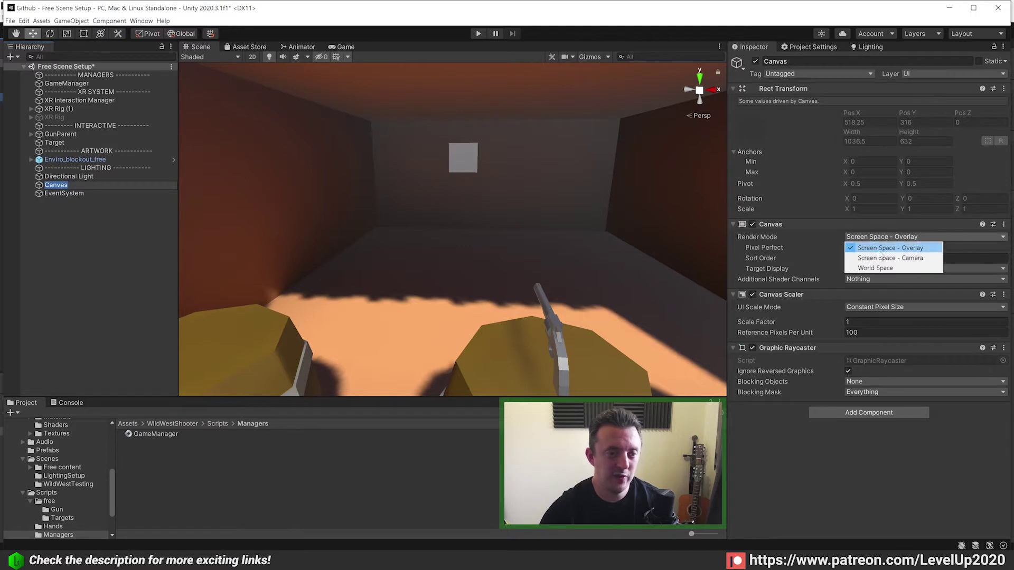
{"action": "left_click", "coordinate": [871, 274]}
Set the canvas to Pos X 0, Pos Y 0, width 2 and height 1
{"action": "type", "text": "0"}
{"action": "key", "text": "Tab"}
{"action": "type", "text": "0"}
{"action": "key", "text": "Tab"}
{"action": "key", "text": "Tab"}
{"action": "type", "text": "2"}
{"action": "key", "text": "Tab"}
{"action": "type", "text": "1"}
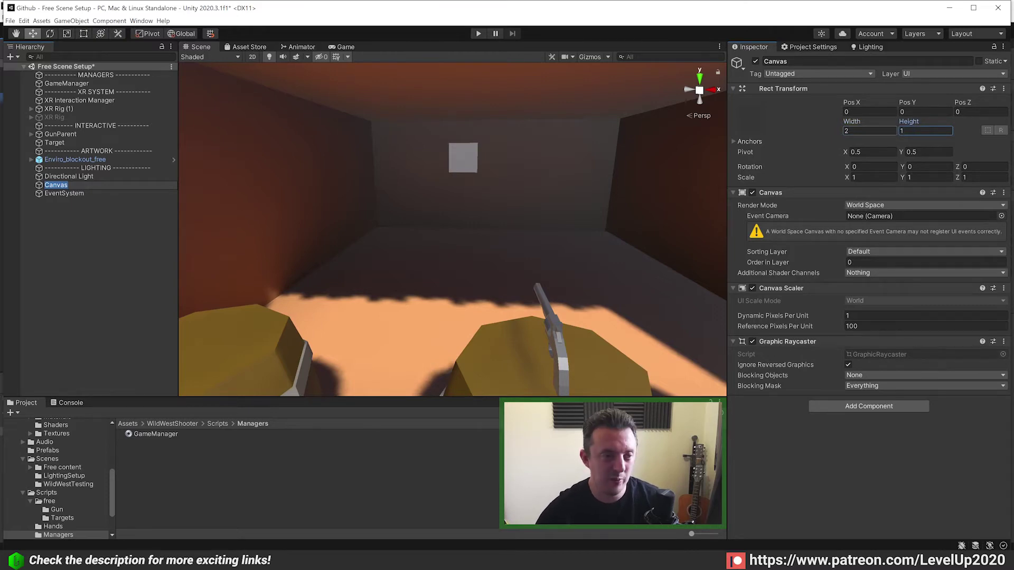
{"action": "left_click", "coordinate": [109, 227]}
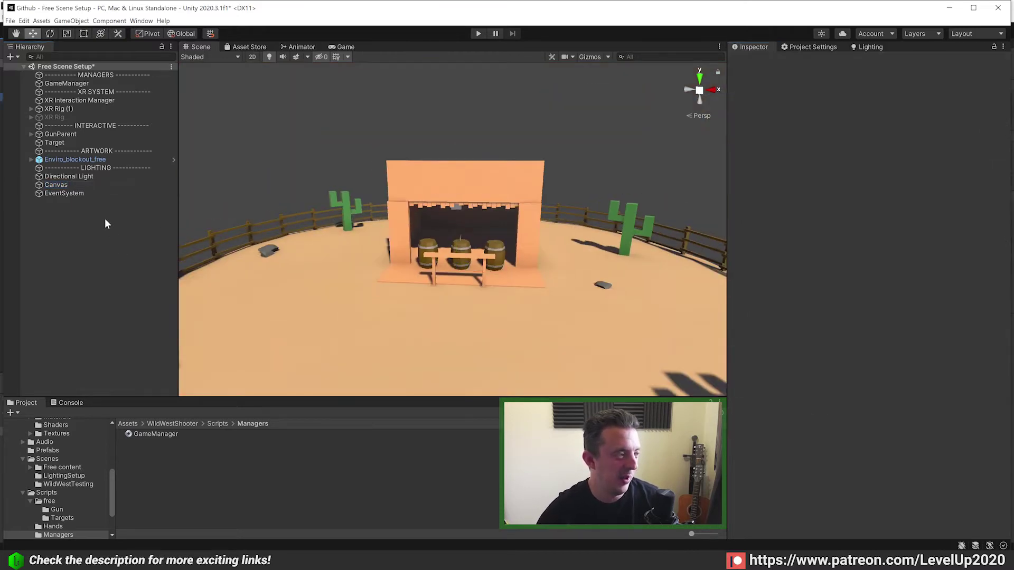
Raise the canvas to about 1.83 on the Y axis, above the barrels at the stand's opening
{"action": "left_click", "coordinate": [79, 184]}
{"action": "right_click_drag", "start_coordinate": [433, 222], "coordinate": [528, 222]}
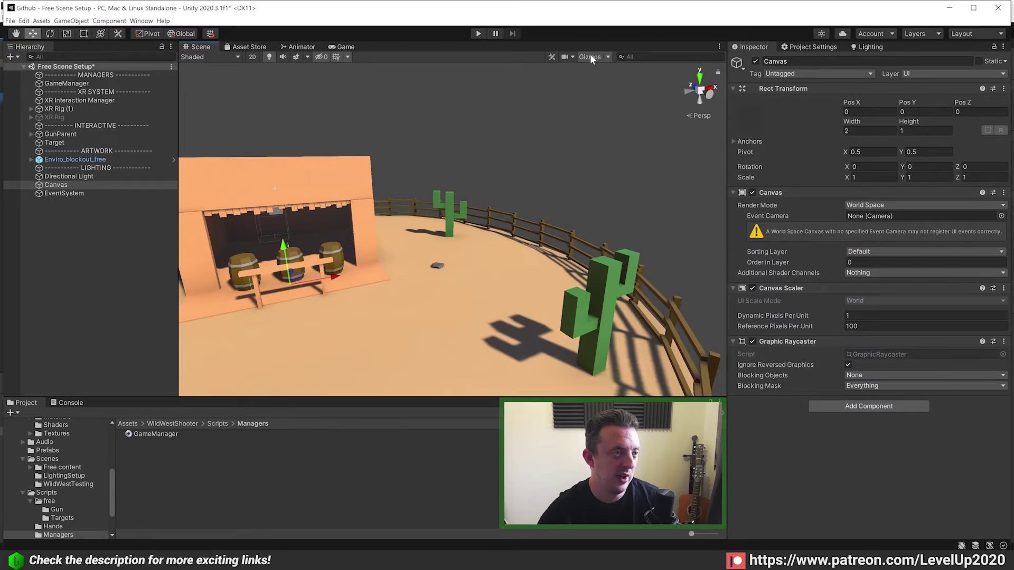
{"action": "right_click_drag", "start_coordinate": [406, 188], "coordinate": [477, 198]}
{"action": "middle_click_drag", "start_coordinate": [476, 198], "coordinate": [528, 203]}
{"action": "left_click_drag", "start_coordinate": [528, 203], "coordinate": [499, 198], "text": "alt"}
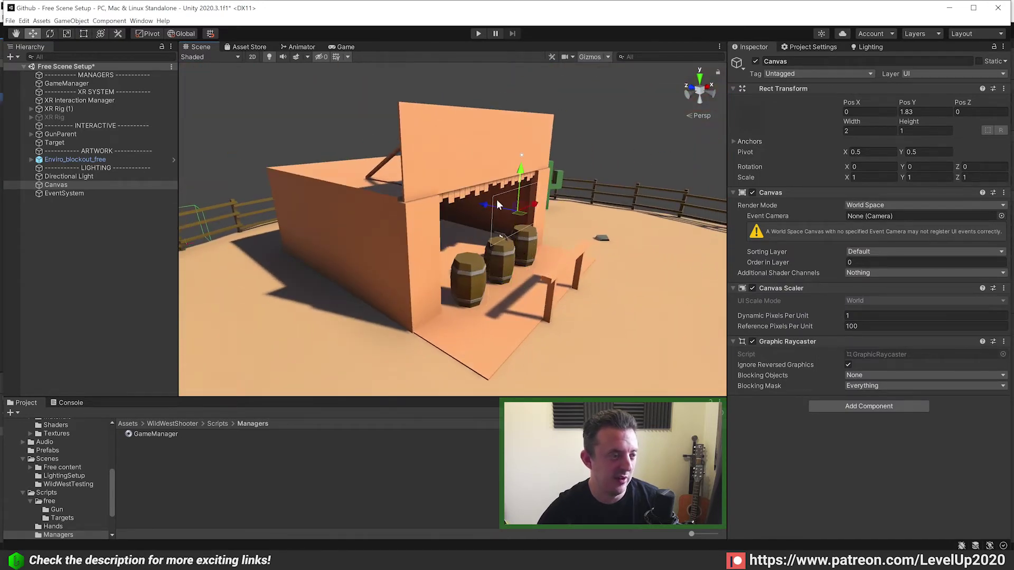
{"action": "scroll", "coordinate": [555, 237], "scroll_direction": "up", "scroll_amount": 6}
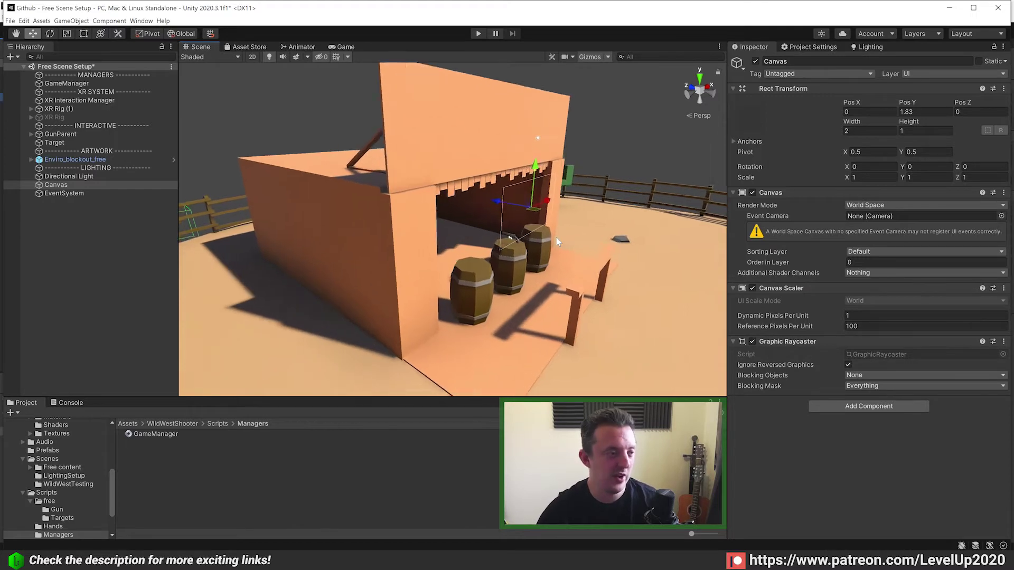
Set the canvas's Pos Z to 3 and shift it to about 0.155 on the X axis, inside the stand
{"action": "left_click_drag", "start_coordinate": [555, 236], "coordinate": [351, 173], "text": "alt"}
{"action": "left_click_drag", "start_coordinate": [351, 173], "coordinate": [349, 172]}
{"action": "left_click", "coordinate": [980, 111]}
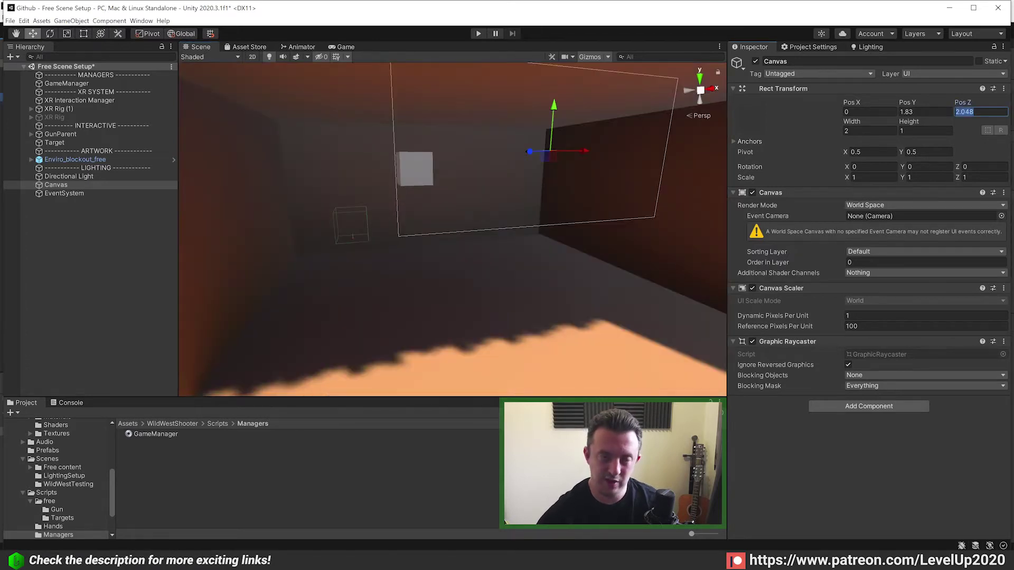
{"action": "type", "text": "3"}
{"action": "left_click_drag", "start_coordinate": [460, 219], "coordinate": [211, 248], "text": "alt"}
{"action": "middle_click_drag", "start_coordinate": [500, 310], "coordinate": [464, 284]}
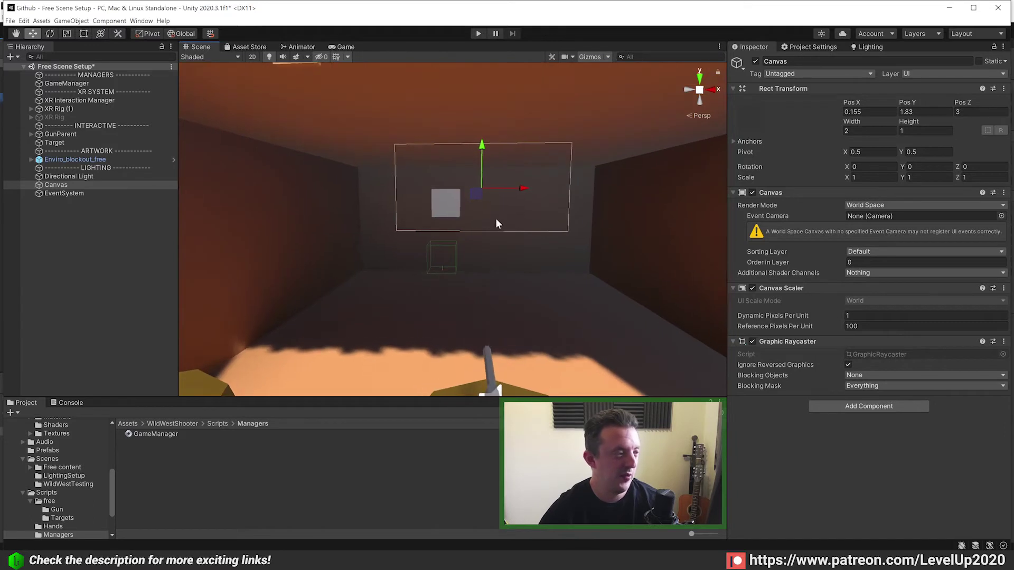
Add a TextMeshPro text object as a child of the Canvas and import the TMP Essential Resources
{"action": "right_click", "coordinate": [111, 186]}
{"action": "left_click", "coordinate": [75, 185]}
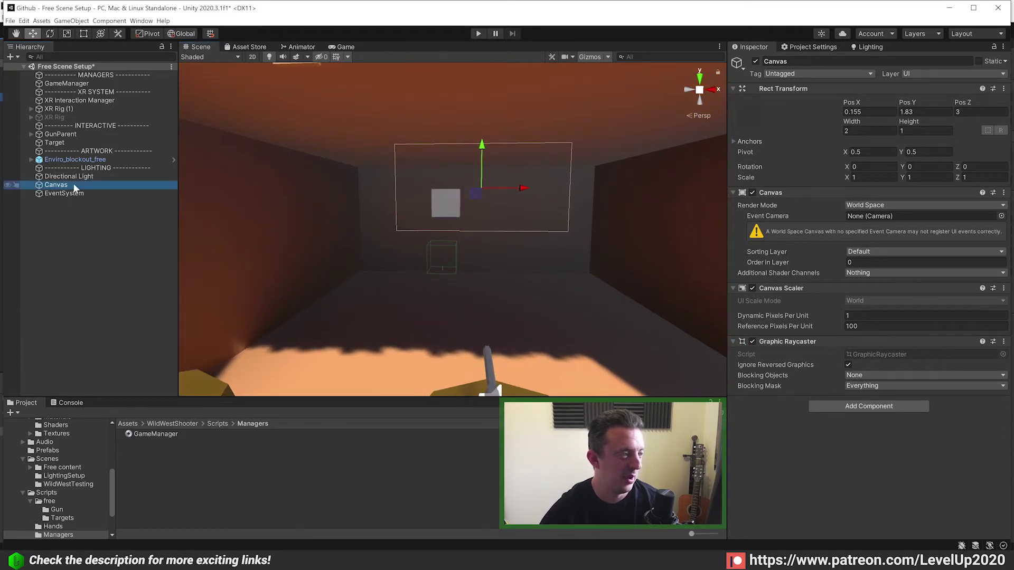
{"action": "right_click", "coordinate": [74, 185]}
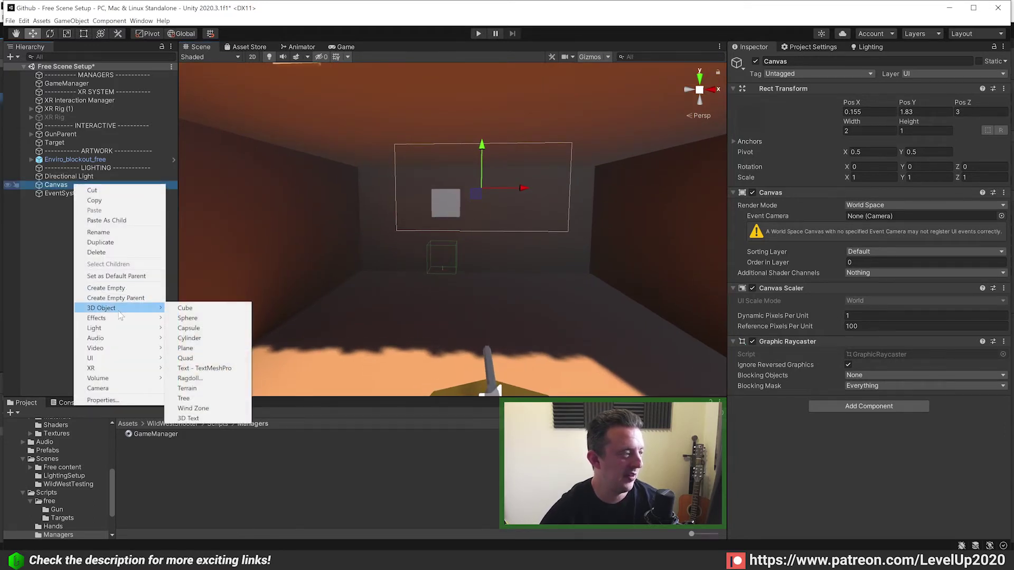
{"action": "mouse_move", "coordinate": [111, 362]}
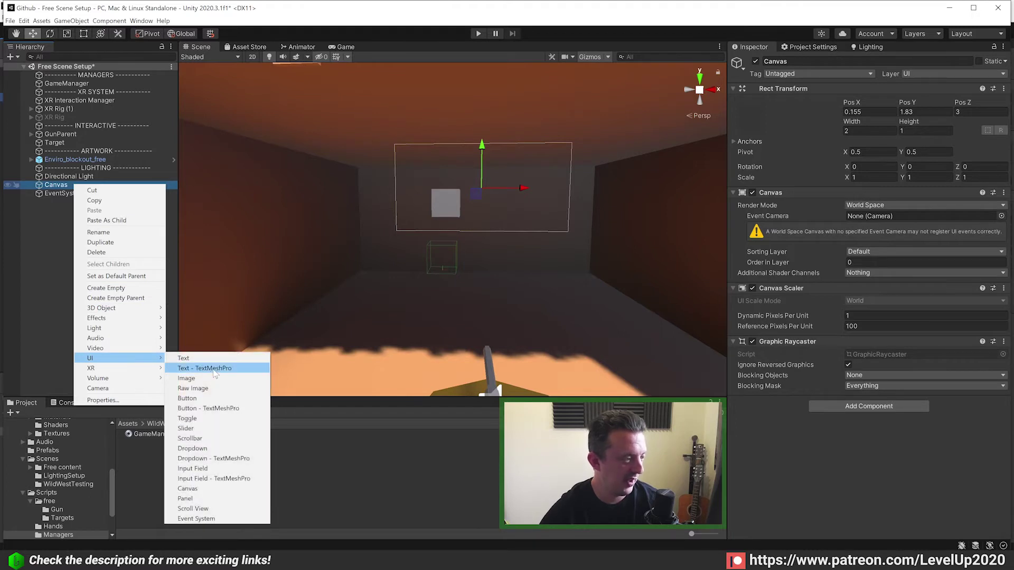
{"action": "left_click", "coordinate": [214, 369]}
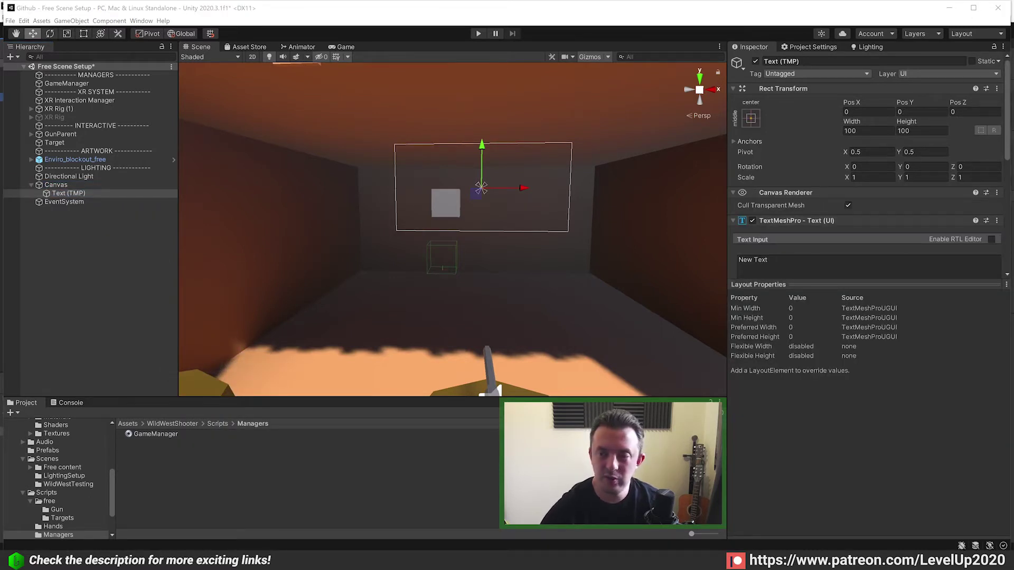
{"action": "left_click", "coordinate": [444, 234]}
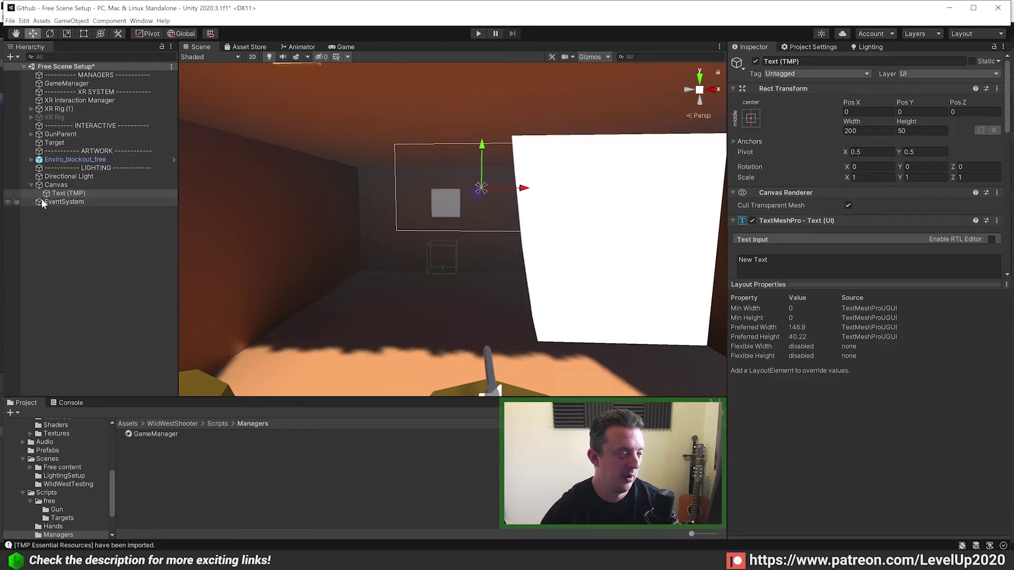
Set the text box's width to 2 and shrink its height to about 0.29 along the canvas's upper edge
{"action": "left_click", "coordinate": [866, 130]}
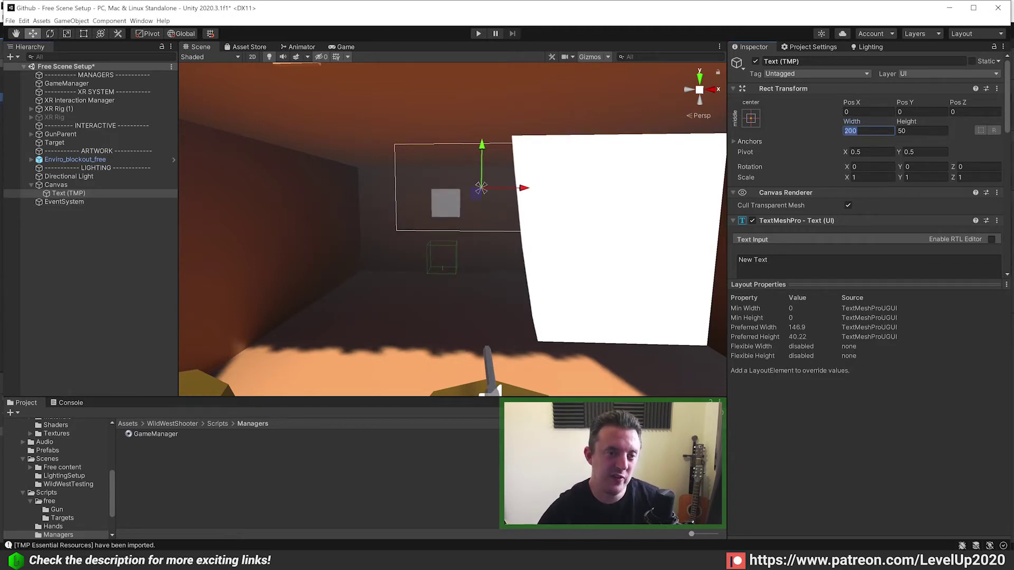
{"action": "type", "text": "2"}
{"action": "key", "text": "Tab"}
{"action": "type", "text": "1"}
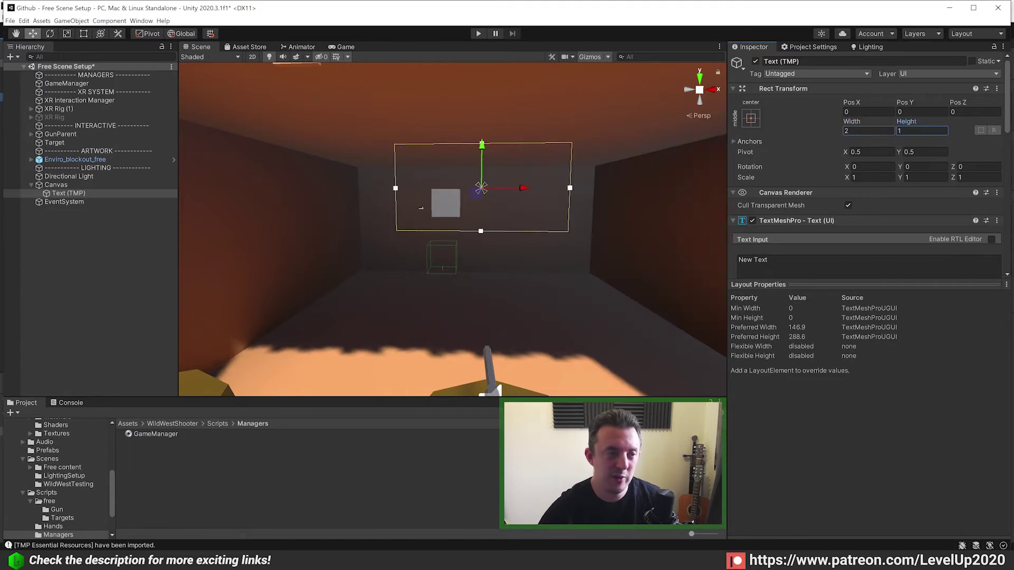
{"action": "left_click", "coordinate": [83, 33]}
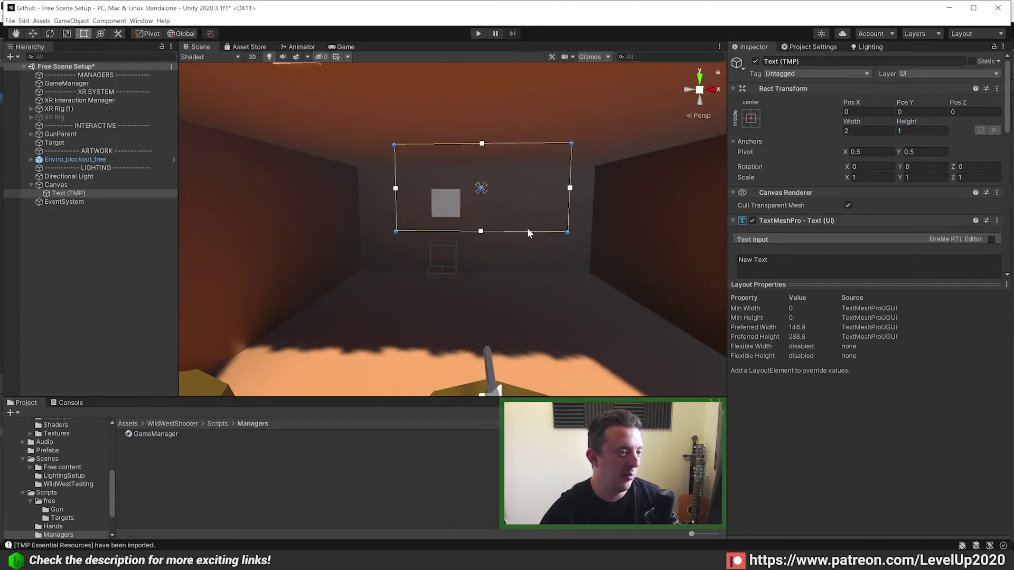
{"action": "left_click_drag", "start_coordinate": [526, 233], "coordinate": [526, 170]}
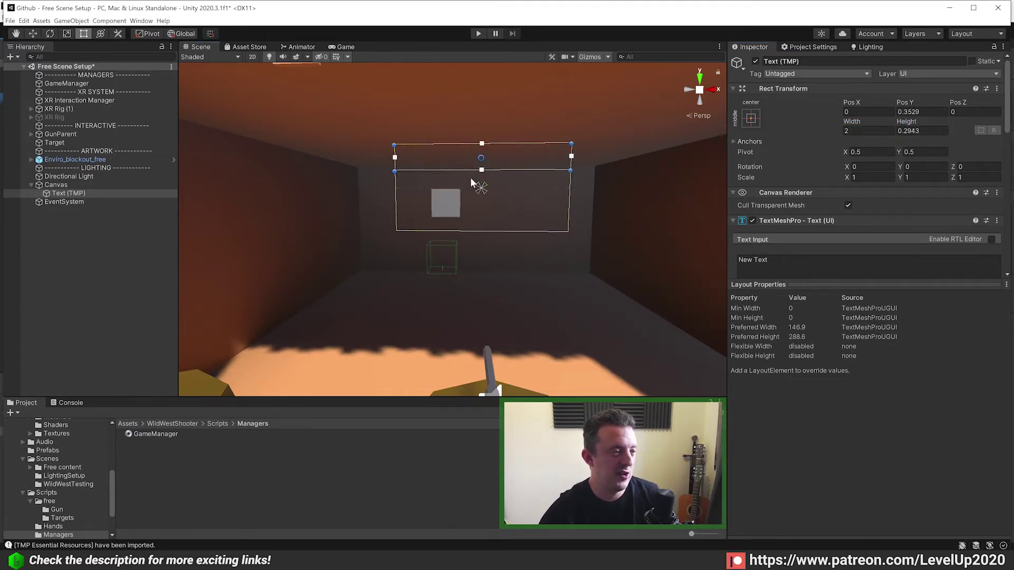
Replace the placeholder wording of the canvas text with "Main menu"
{"action": "right_click_drag", "start_coordinate": [479, 182], "coordinate": [509, 189]}
{"action": "scroll", "coordinate": [504, 174], "scroll_direction": "up", "scroll_amount": 2}
{"action": "left_click", "coordinate": [752, 260]}
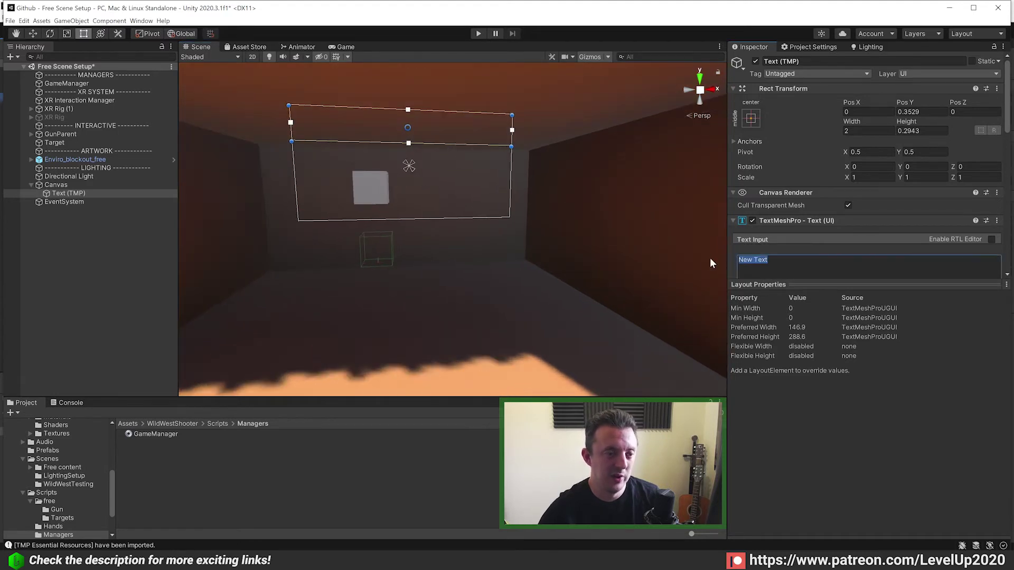
{"action": "type", "text": "Ma"}
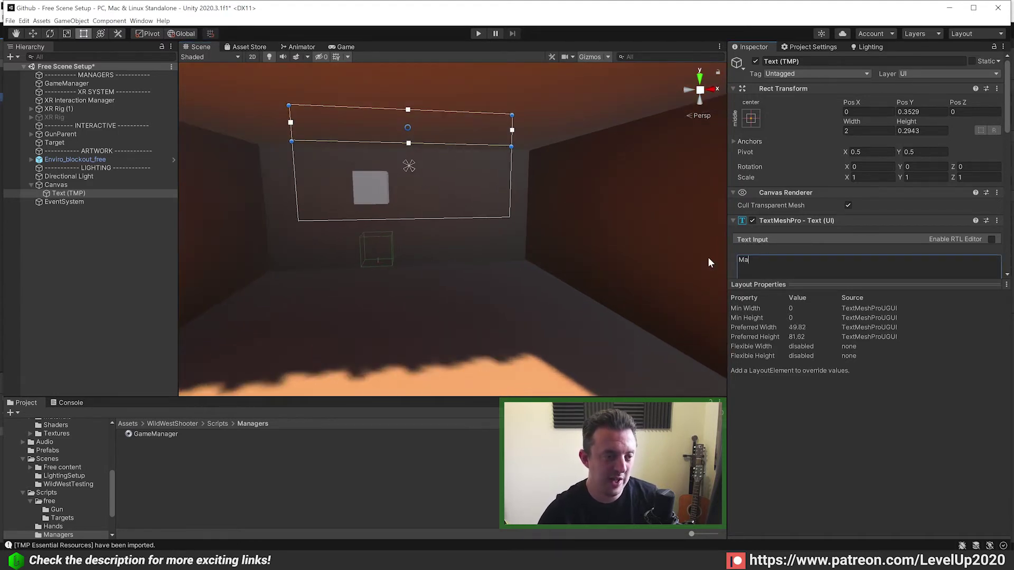
{"action": "type", "text": "in menu"}
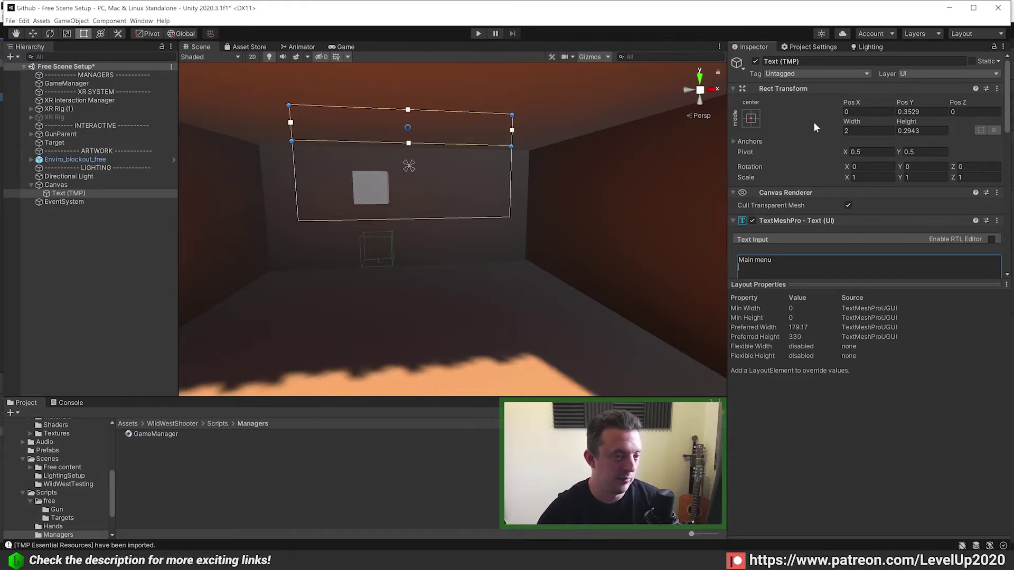
Center-align the Main menu text horizontally and set its font size to 0.3
{"action": "scroll", "coordinate": [842, 173], "scroll_direction": "down", "scroll_amount": 5}
{"action": "left_click", "coordinate": [854, 162]}
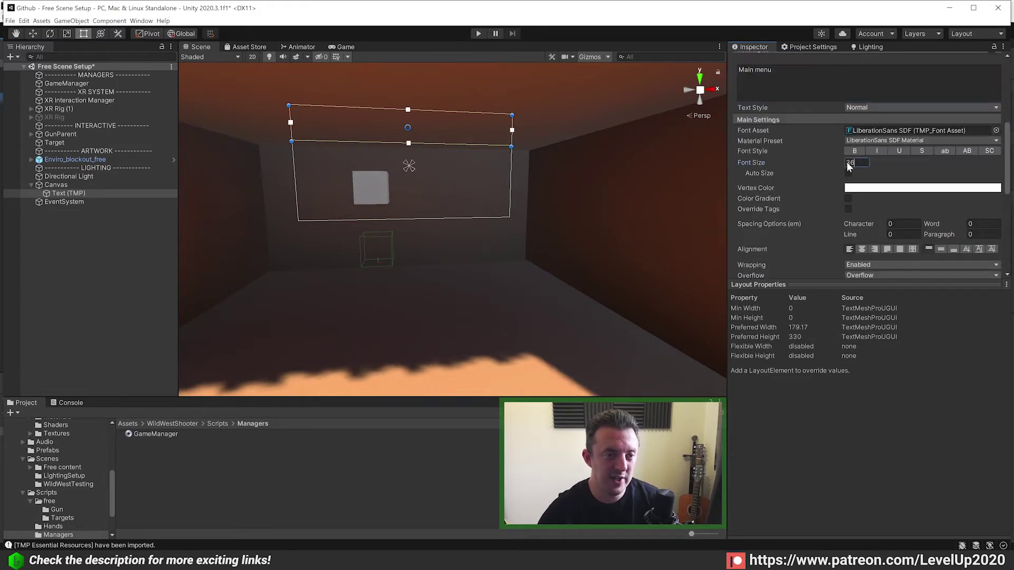
{"action": "type", "text": "0.1"}
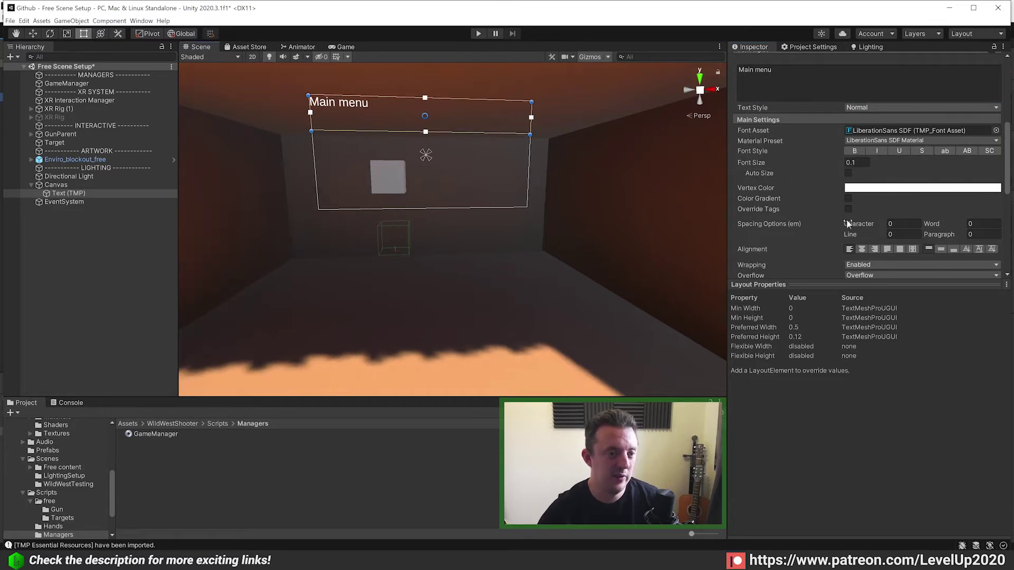
{"action": "left_click", "coordinate": [862, 248]}
{"action": "left_click", "coordinate": [857, 162]}
{"action": "type", "text": "0.5"}
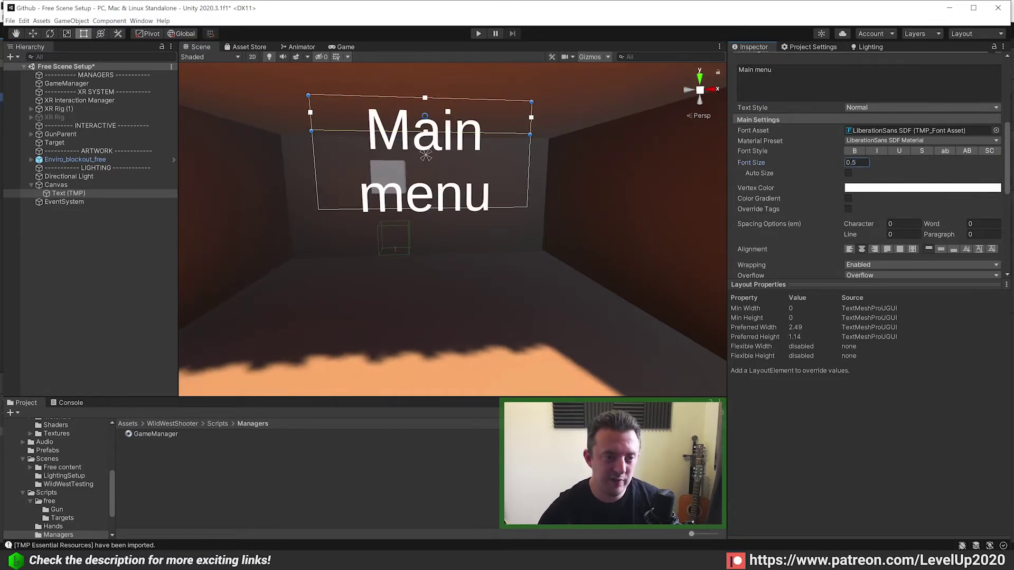
{"action": "left_click", "coordinate": [269, 239]}
Add a UI Button to the Canvas, 2 wide and 0.5 high, with a plain source image on the lower half
{"action": "right_click", "coordinate": [63, 185]}
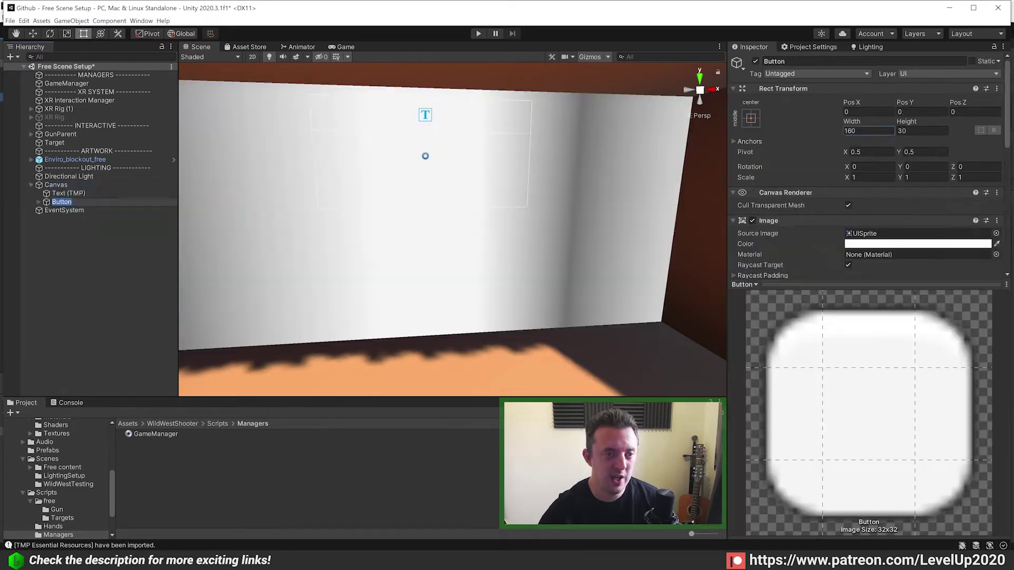
{"action": "left_click_drag", "start_coordinate": [866, 130], "coordinate": [827, 130]}
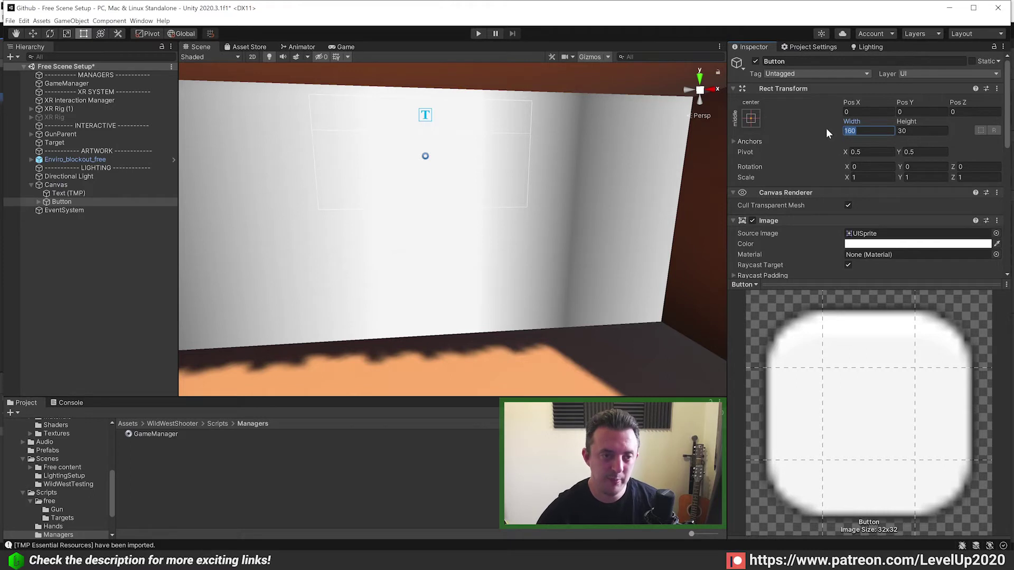
{"action": "type", "text": "2"}
{"action": "key", "text": "Tab"}
{"action": "type", "text": "0.5"}
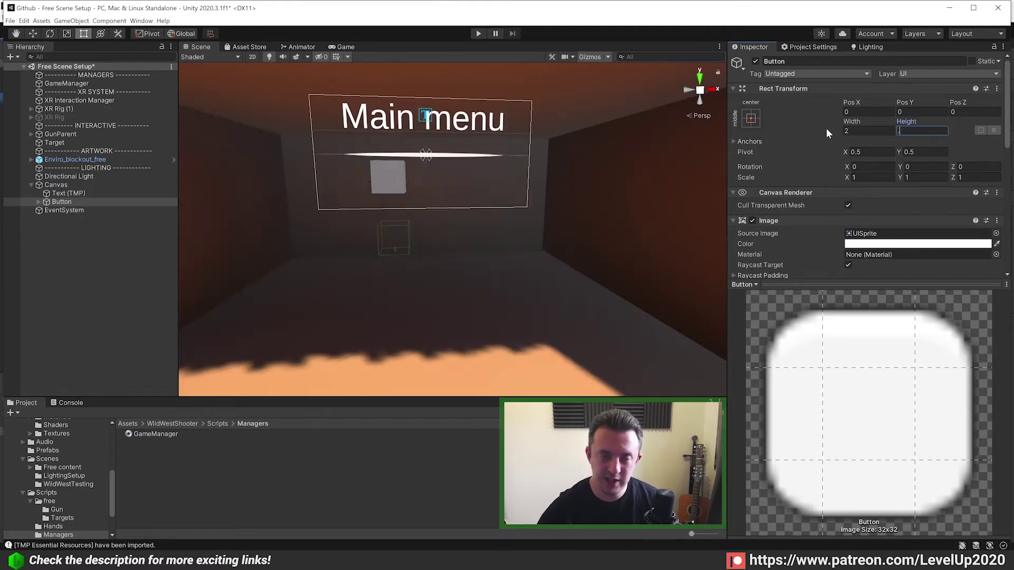
{"action": "left_click", "coordinate": [995, 233]}
{"action": "double_click", "coordinate": [417, 291]}
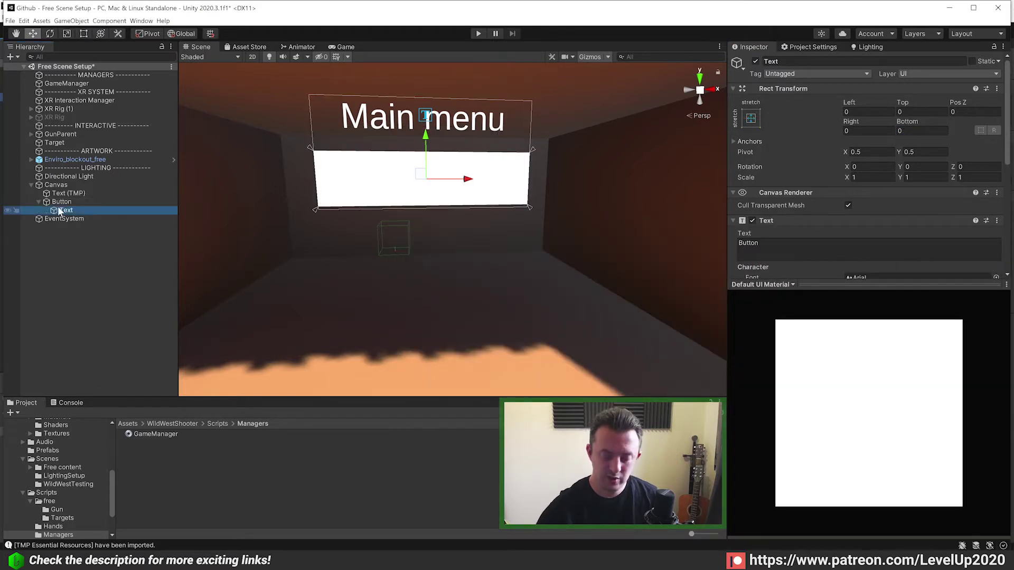
Replace the button's default text with a duplicate of the Main menu text, parented to the Button and moved down over it
{"action": "key", "text": "Delete"}
{"action": "left_click", "coordinate": [69, 193]}
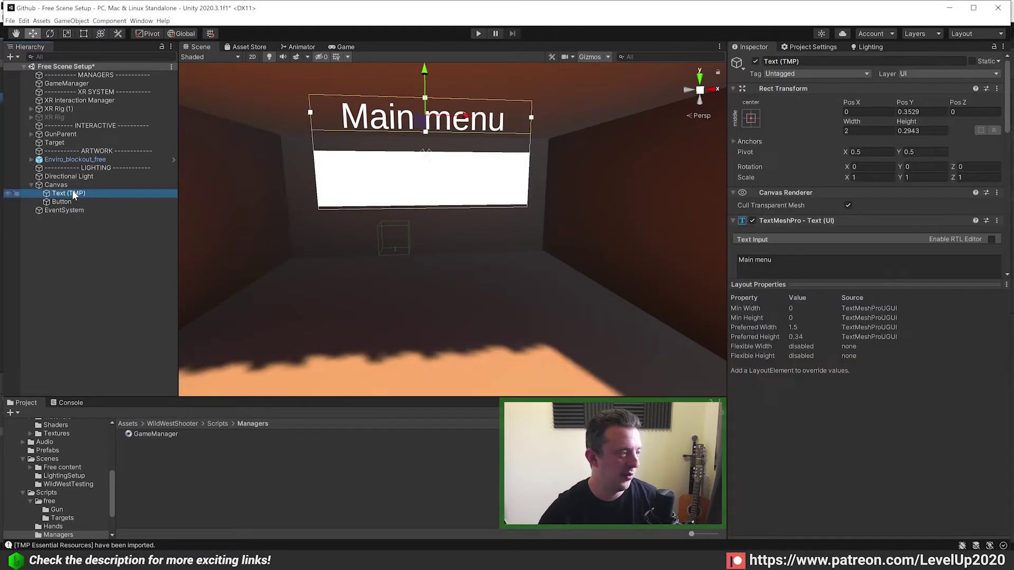
{"action": "key", "text": "ctrl+d"}
{"action": "left_click_drag", "start_coordinate": [66, 207], "coordinate": [62, 203]}
{"action": "left_click_drag", "start_coordinate": [429, 69], "coordinate": [413, 134]}
Set the button label's vertex color to black (000000) and change its wording to "Start"
{"action": "scroll", "coordinate": [886, 195], "scroll_direction": "down", "scroll_amount": 5}
{"action": "left_click", "coordinate": [885, 194]}
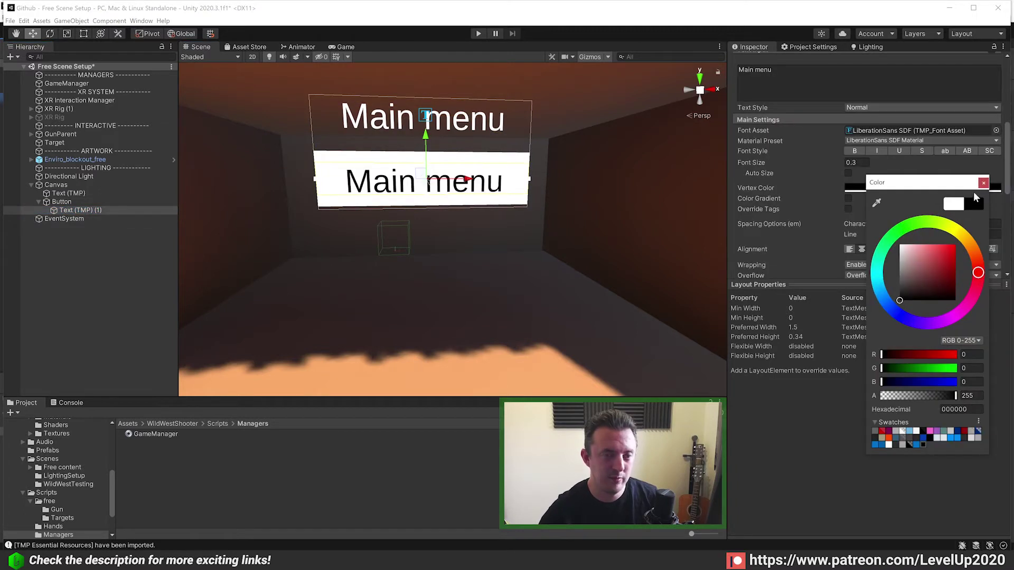
{"action": "left_click", "coordinate": [981, 183]}
{"action": "left_click_drag", "start_coordinate": [772, 71], "coordinate": [702, 70]}
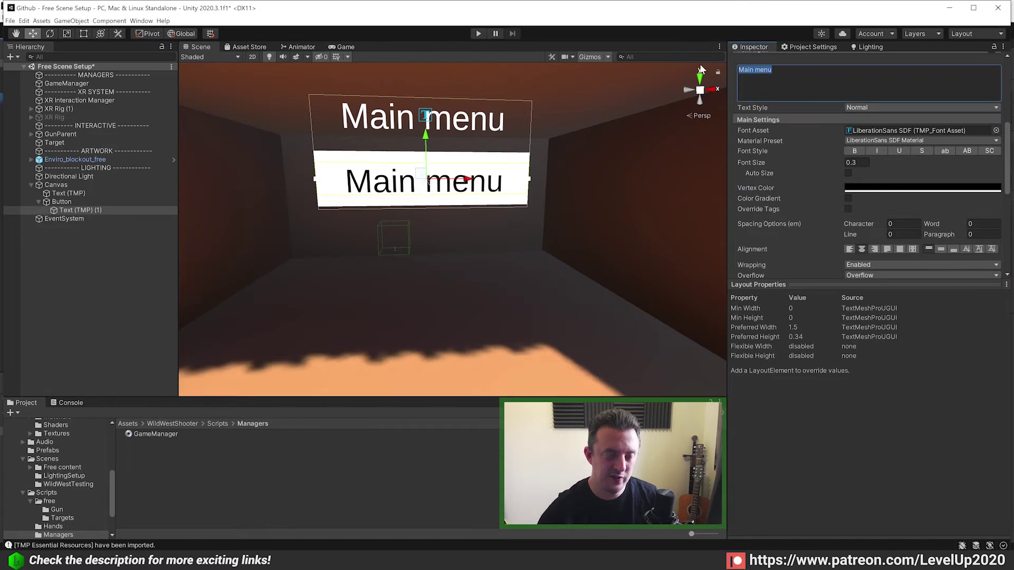
{"action": "type", "text": "Start"}
Examine the Main menu heading and Start button on the canvas up close
{"action": "mouse_move", "coordinate": [533, 237]}
{"action": "middle_mouse_down"}
{"action": "mouse_move", "coordinate": [562, 273]}
{"action": "mouse_move", "coordinate": [526, 254]}
{"action": "middle_mouse_up"}
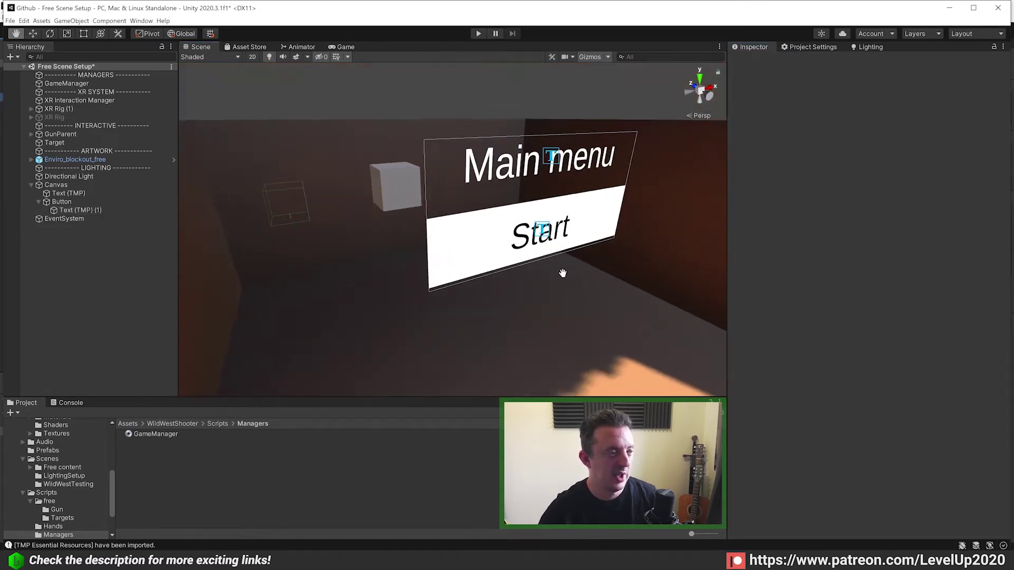
{"action": "right_click_drag", "start_coordinate": [526, 254], "coordinate": [493, 251]}
{"action": "key", "text": "d"}
{"action": "key", "text": "w"}
{"action": "scroll", "coordinate": [492, 250], "scroll_direction": "up", "scroll_amount": 2}
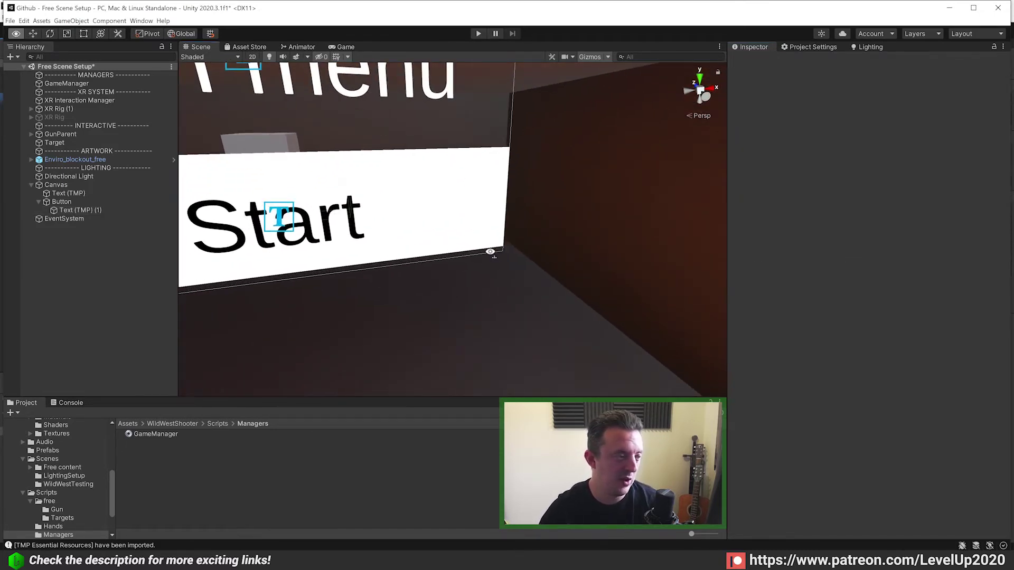
{"action": "scroll", "coordinate": [458, 255], "scroll_direction": "down", "scroll_amount": 4}
{"action": "scroll", "coordinate": [459, 255], "scroll_direction": "up", "scroll_amount": 3}
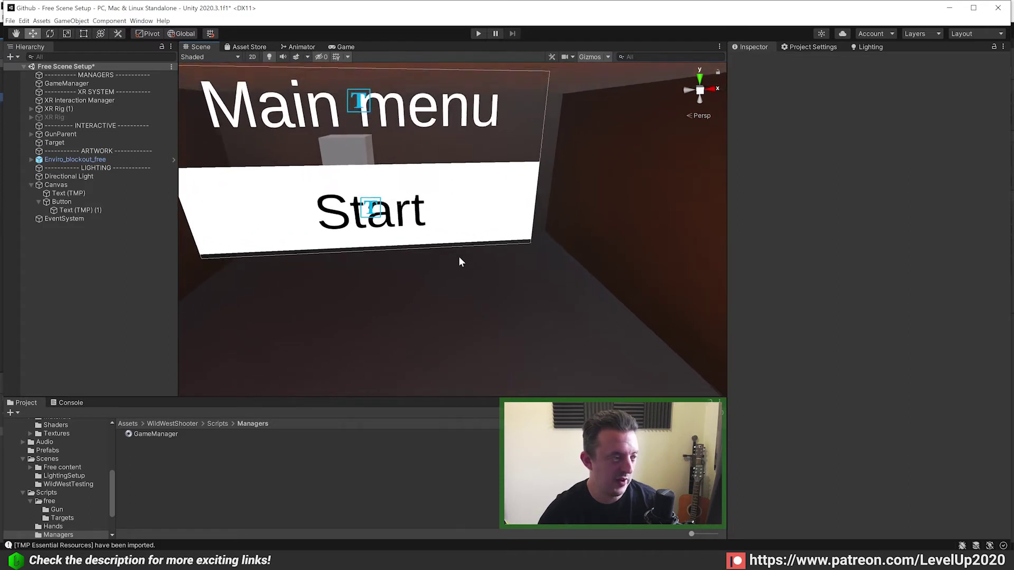
Collapse the Button and Canvas entries in the scene hierarchy
{"action": "left_click", "coordinate": [39, 200]}
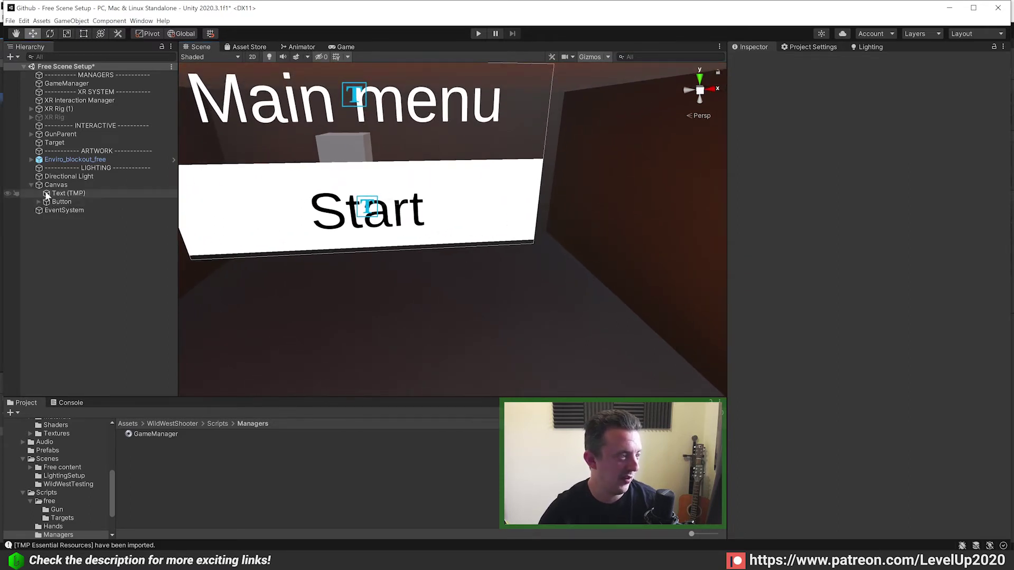
{"action": "left_click", "coordinate": [40, 188]}
{"action": "left_click", "coordinate": [30, 185]}
{"action": "left_click", "coordinate": [65, 222]}
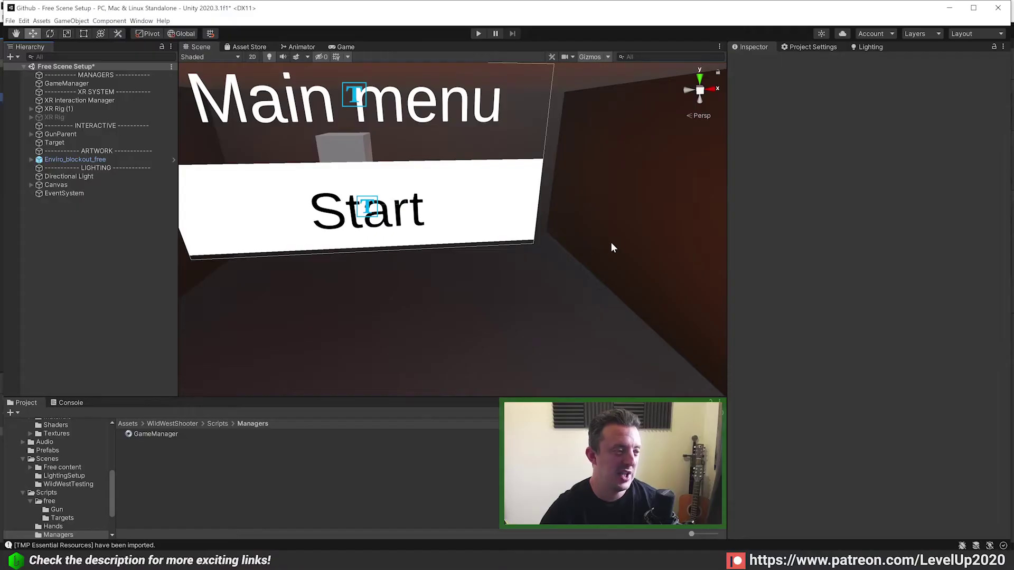
Examine the menu canvas's placement in the stand as seen from behind the barrels
{"action": "scroll", "coordinate": [554, 255], "scroll_direction": "down", "scroll_amount": 2}
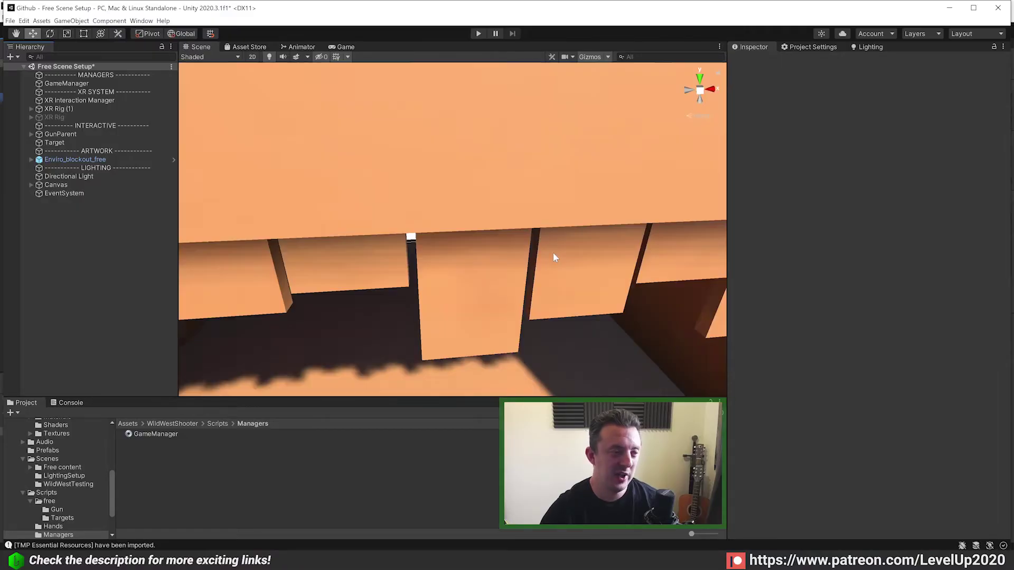
{"action": "scroll", "coordinate": [495, 234], "scroll_direction": "down", "scroll_amount": 4}
{"action": "right_click_drag", "start_coordinate": [551, 251], "coordinate": [291, 329]}
{"action": "scroll", "coordinate": [306, 324], "scroll_direction": "up", "scroll_amount": 2}
{"action": "scroll", "coordinate": [305, 325], "scroll_direction": "up", "scroll_amount": 3}
{"action": "right_click_drag", "start_coordinate": [380, 299], "coordinate": [567, 214]}
{"action": "scroll", "coordinate": [491, 251], "scroll_direction": "down", "scroll_amount": 4}
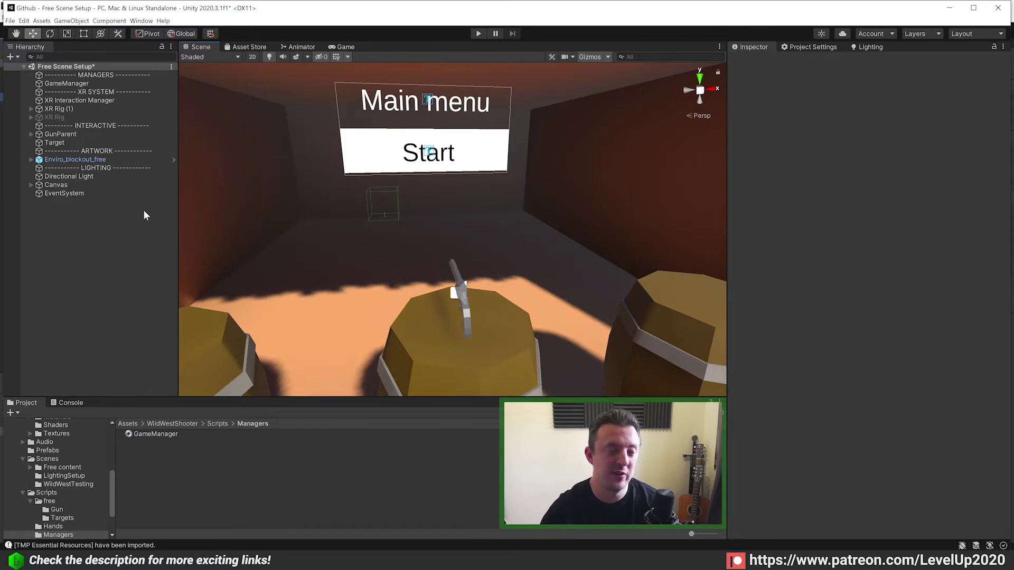
Remove the Standalone Input Module component from the EventSystem
{"action": "left_click", "coordinate": [53, 193]}
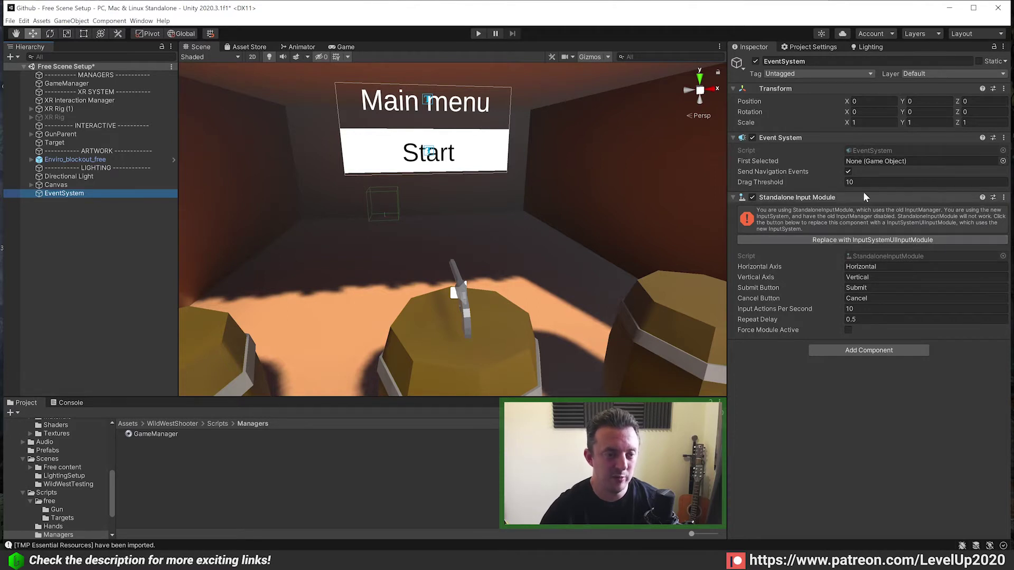
{"action": "left_click", "coordinate": [1003, 197]}
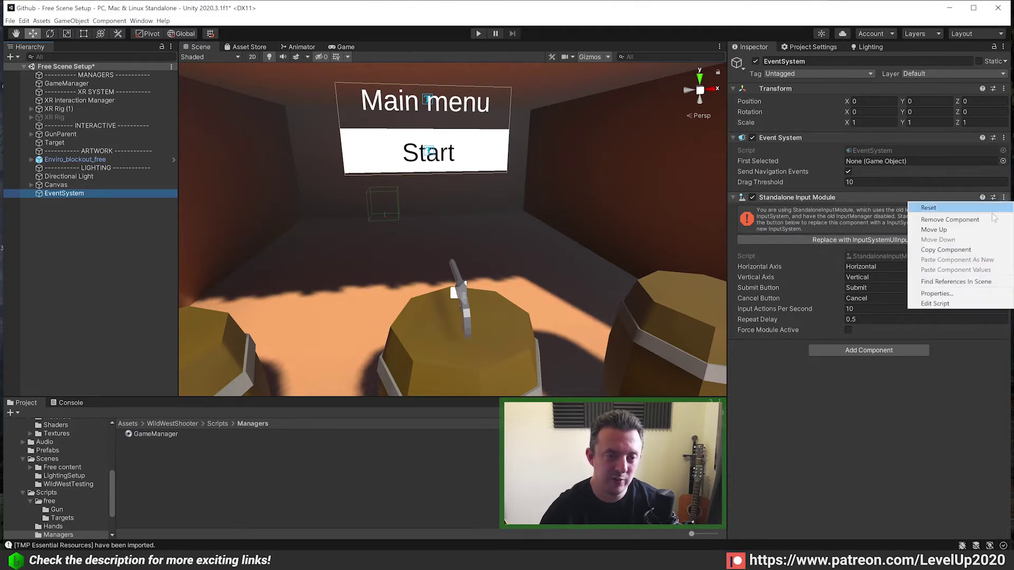
{"action": "left_click", "coordinate": [958, 220]}
Add an XRUI Input Module component to the EventSystem
{"action": "left_click", "coordinate": [883, 217]}
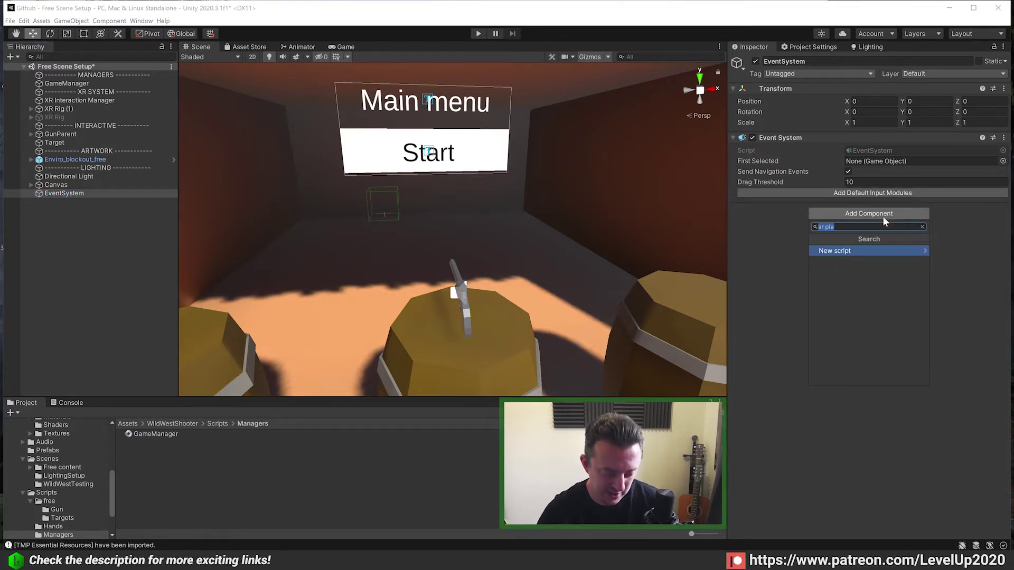
{"action": "type", "text": "xr"}
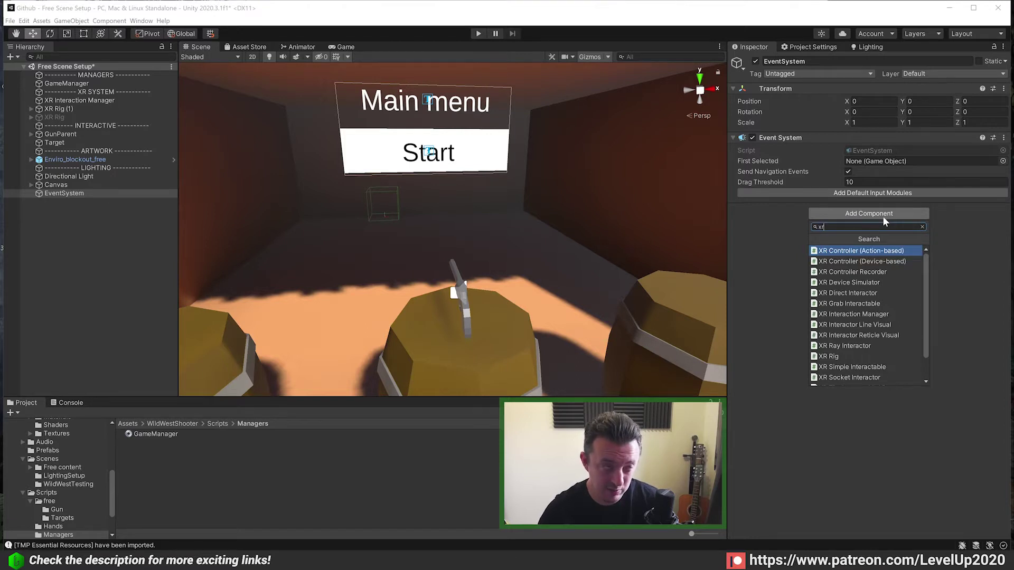
{"action": "type", "text": "ui"}
{"action": "left_click", "coordinate": [866, 251]}
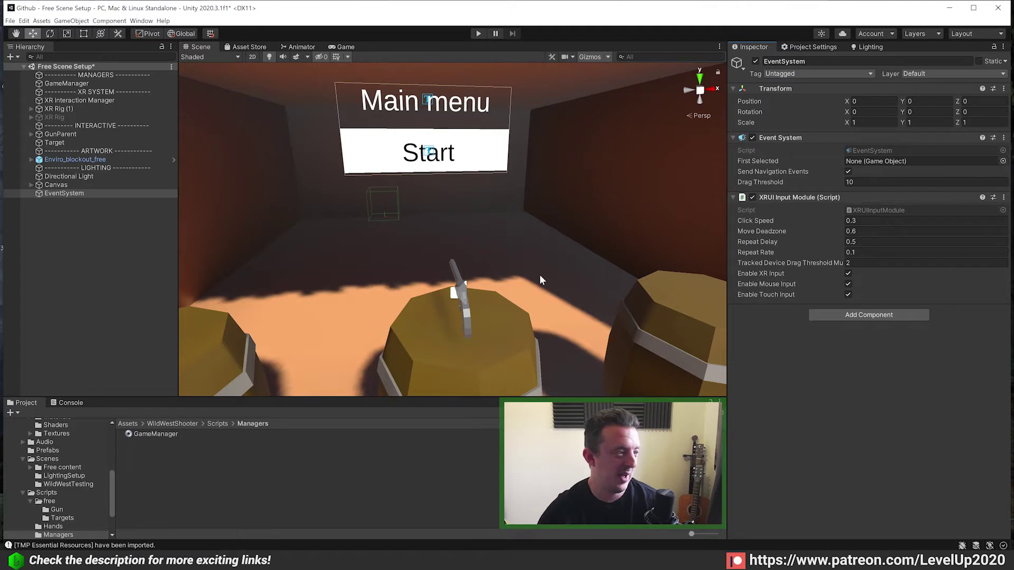
Add a Tracked Device Graphic Raycaster component to the menu Canvas
{"action": "left_click", "coordinate": [56, 184]}
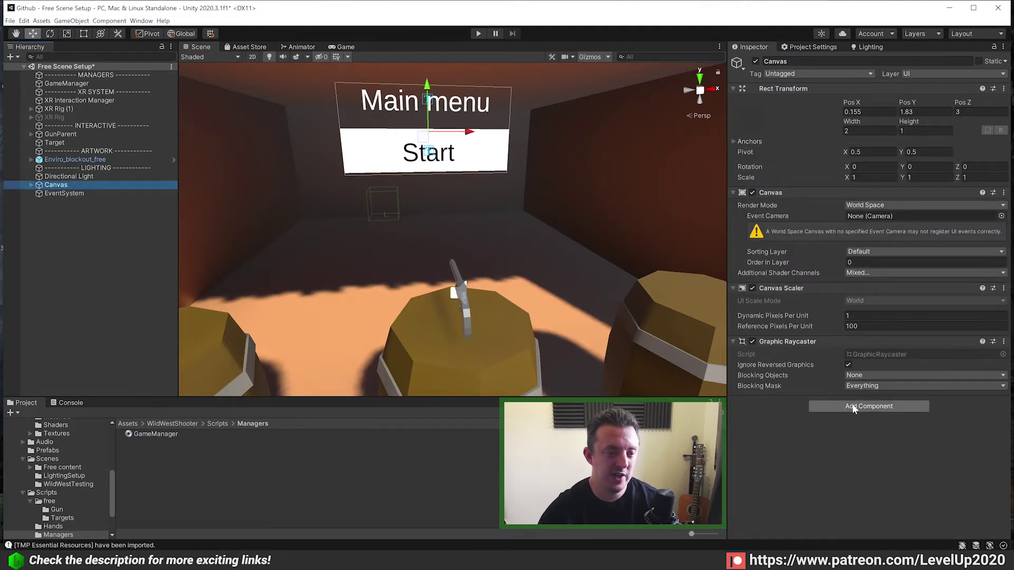
{"action": "left_click", "coordinate": [852, 406]}
{"action": "type", "text": "tr"}
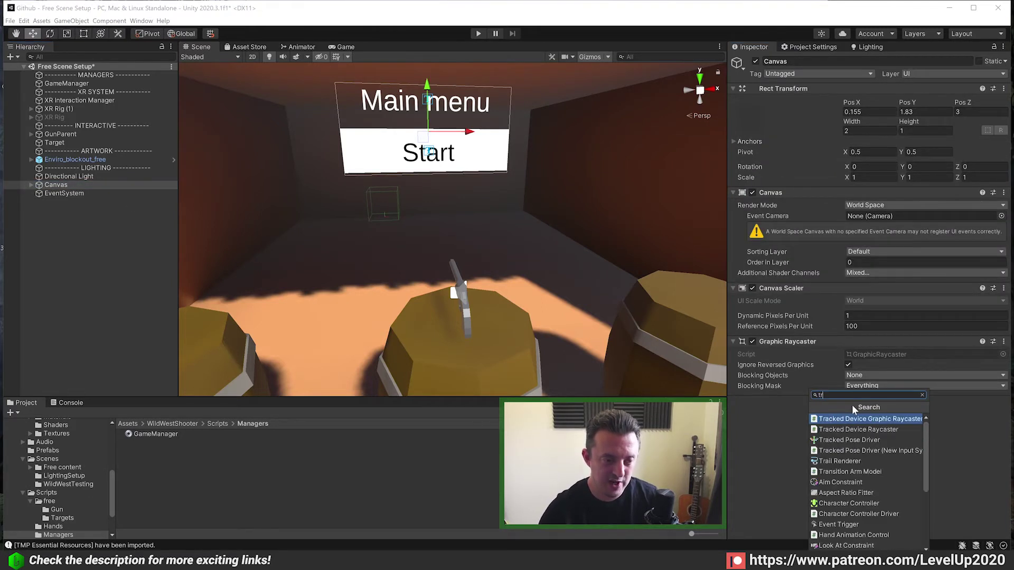
{"action": "type", "text": "ack"}
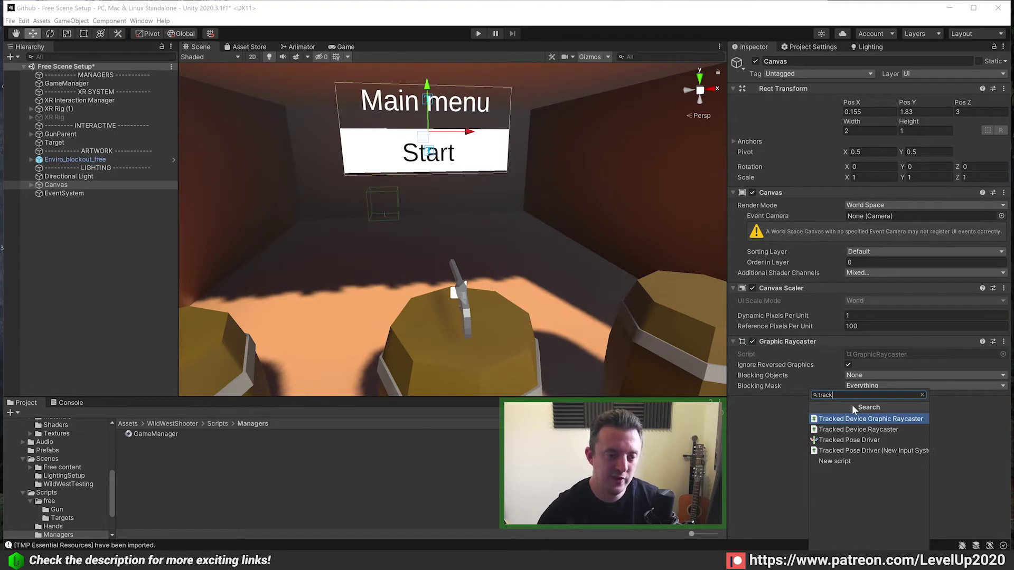
{"action": "left_click", "coordinate": [837, 420]}
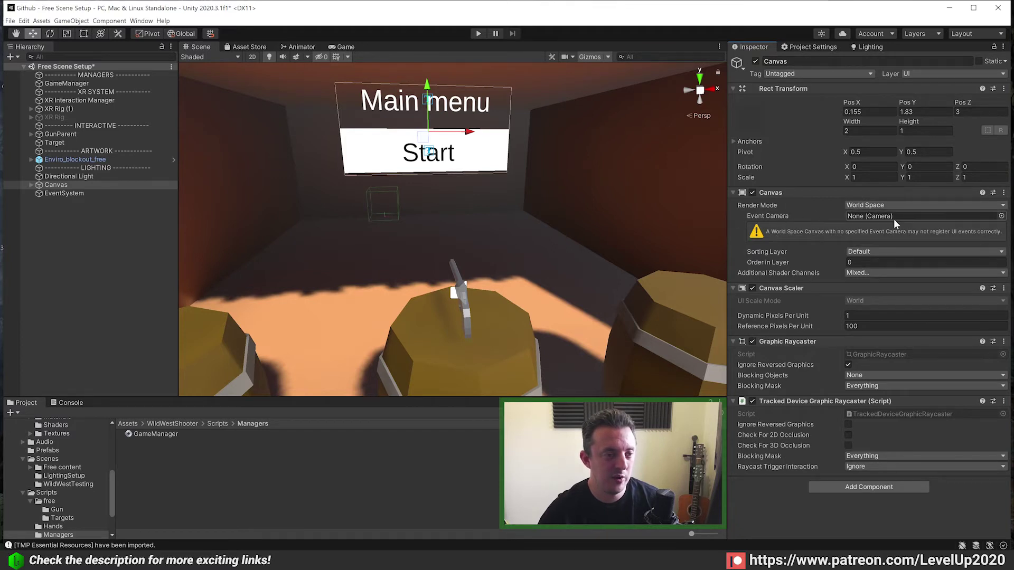
Assign the Main Camera from XR Rig (1) as the Canvas's event camera and clear the selection
{"action": "left_click", "coordinate": [31, 108]}
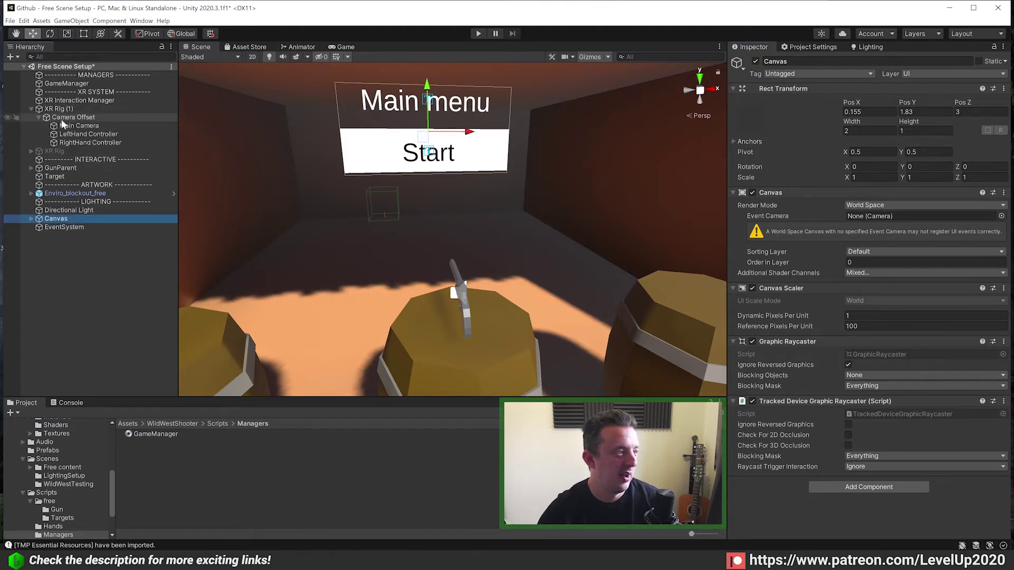
{"action": "left_click_drag", "start_coordinate": [504, 172], "coordinate": [896, 217]}
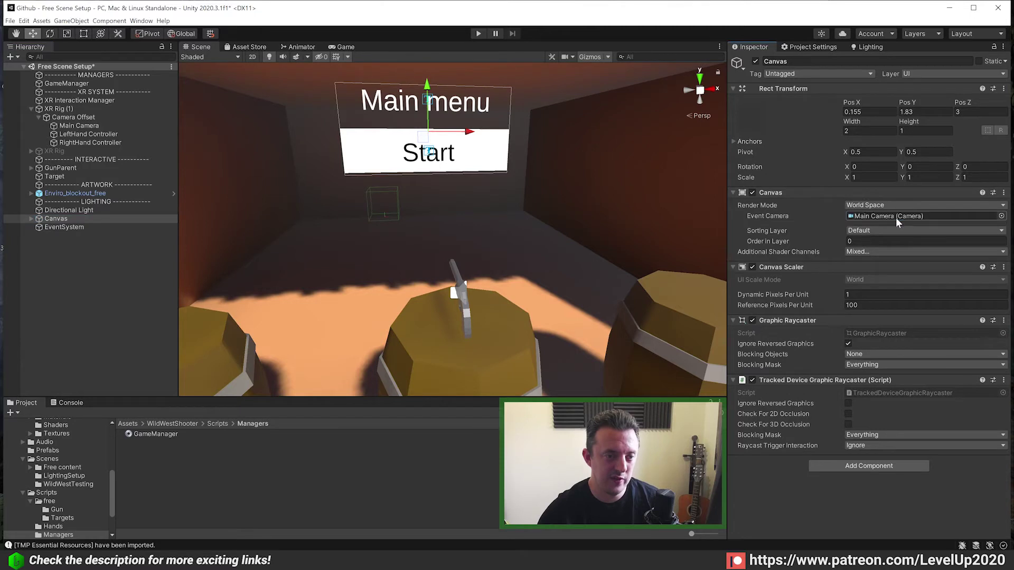
{"action": "left_click", "coordinate": [100, 283]}
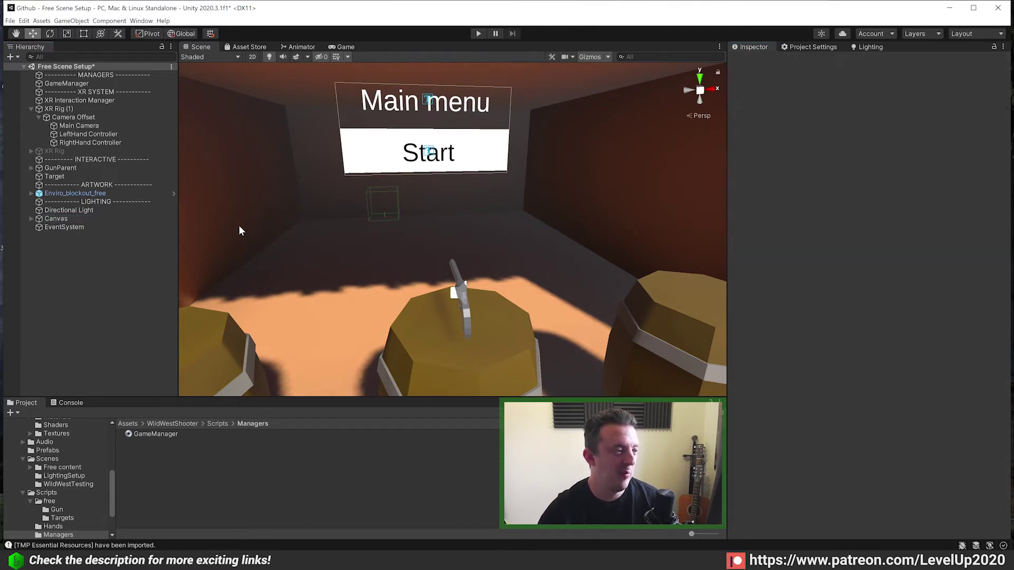
Expand the Canvas in the hierarchy and examine the Start button's transition colors and On Click event list
{"action": "left_click", "coordinate": [32, 219]}
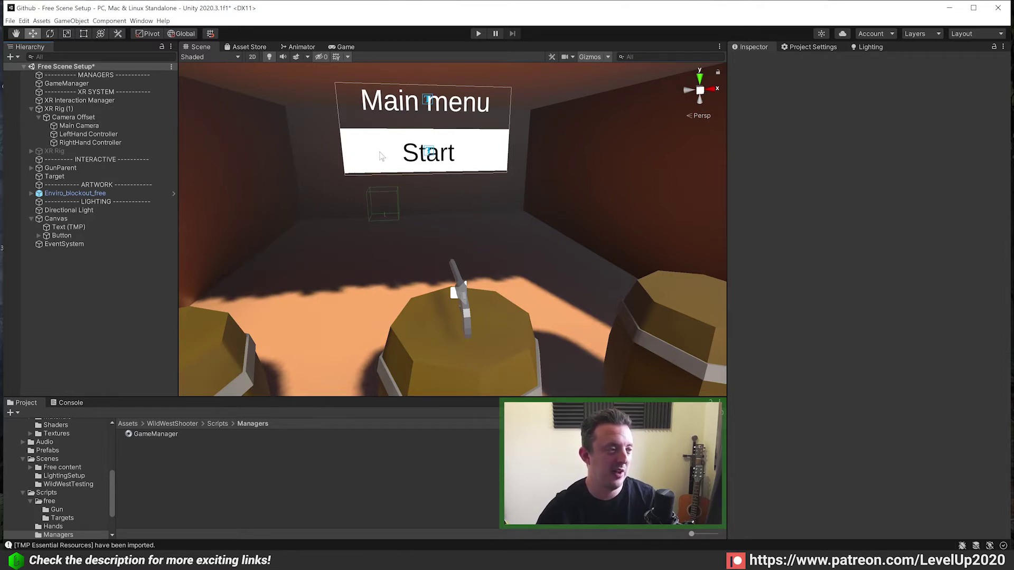
{"action": "left_click", "coordinate": [413, 155]}
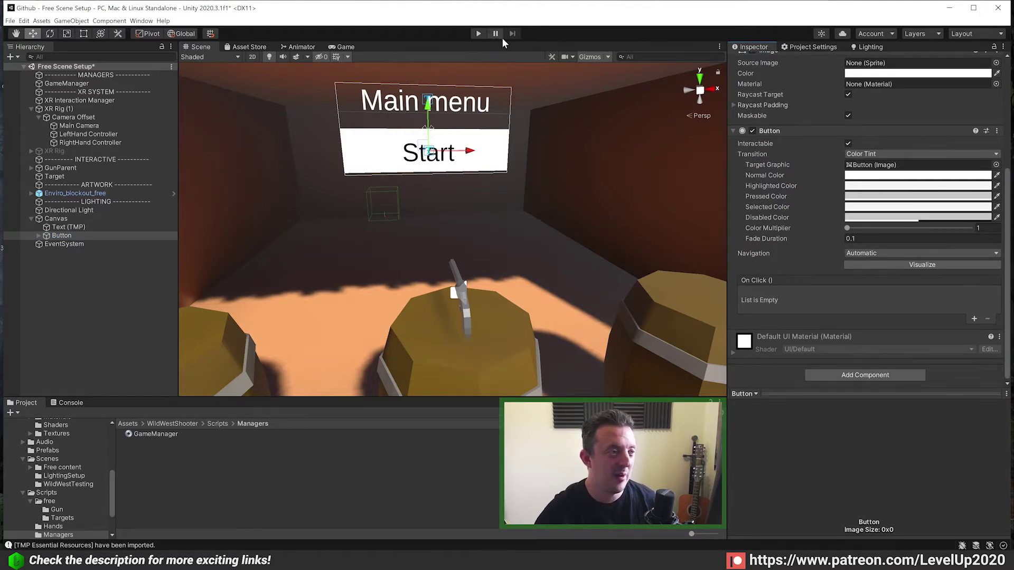
Collapse XR Rig (1) and reset its transform so its position is 0, 0, 0
{"action": "left_click", "coordinate": [30, 108]}
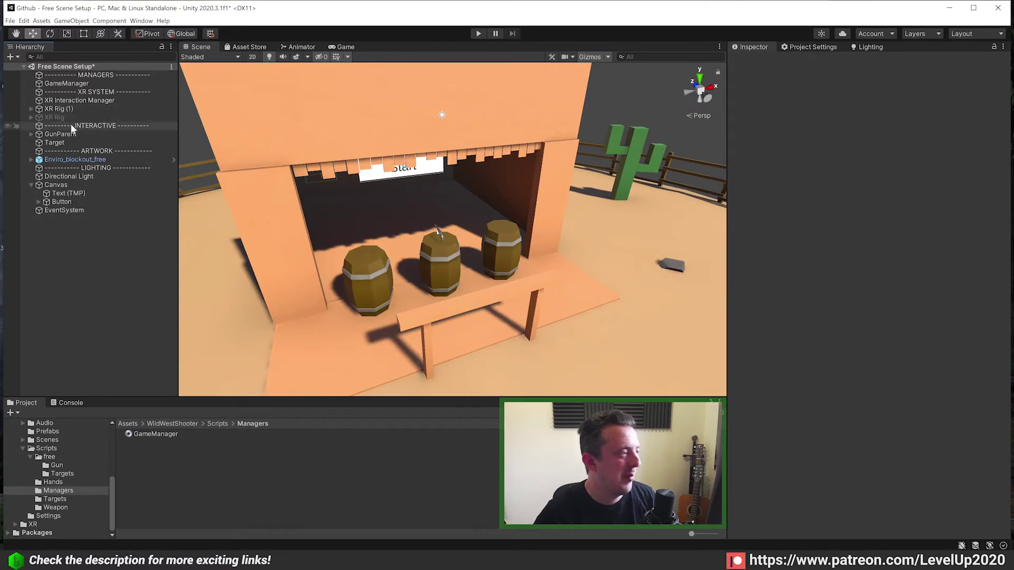
{"action": "left_click", "coordinate": [62, 108]}
{"action": "scroll", "coordinate": [426, 175], "scroll_direction": "down", "scroll_amount": 5}
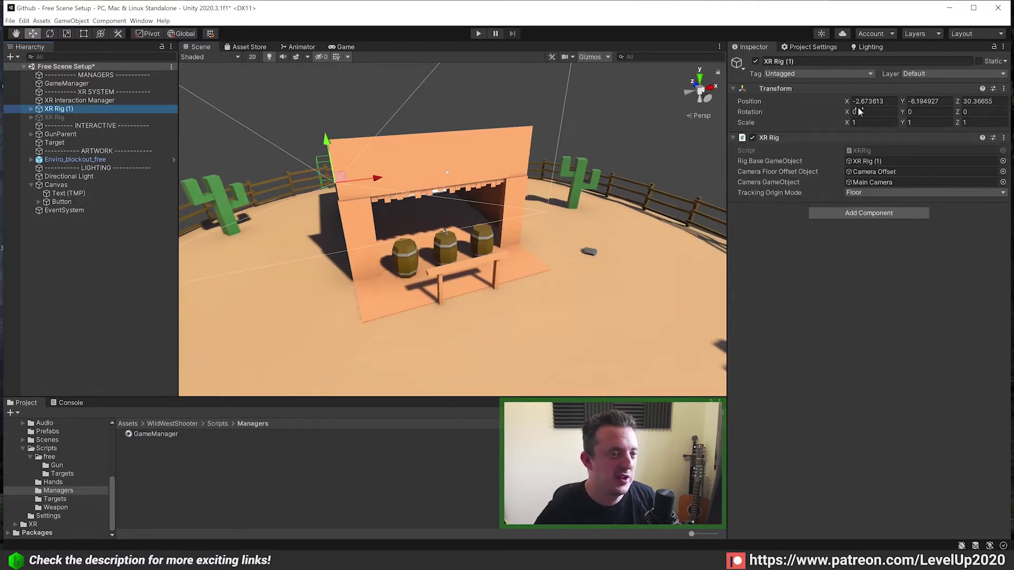
{"action": "left_click", "coordinate": [1003, 88]}
{"action": "left_click", "coordinate": [928, 98]}
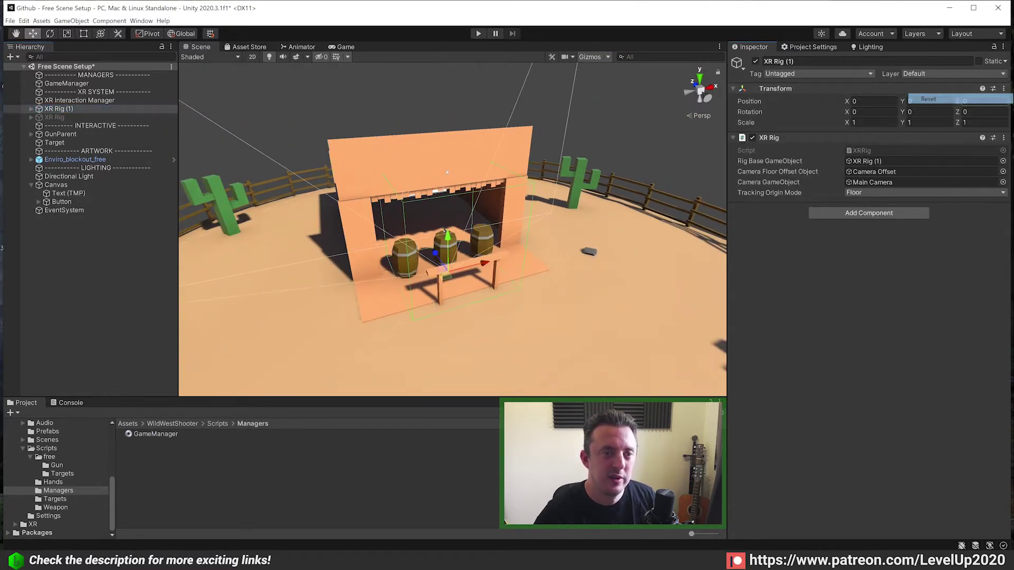
Check the rig's placement at the shooting stand and start play mode to test the scene in the headset
{"action": "right_click_drag", "start_coordinate": [461, 201], "coordinate": [490, 205]}
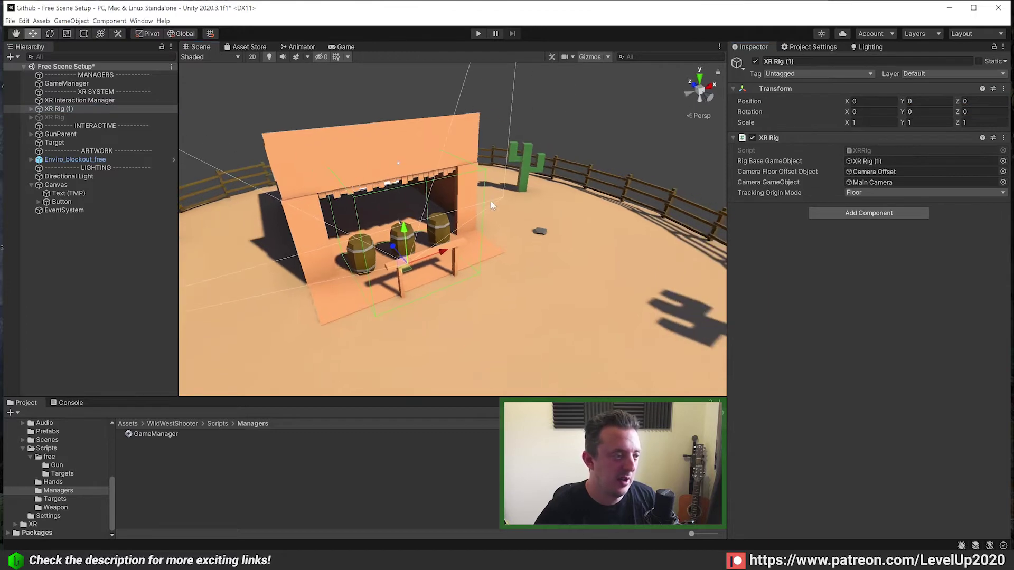
{"action": "left_click", "coordinate": [478, 34]}
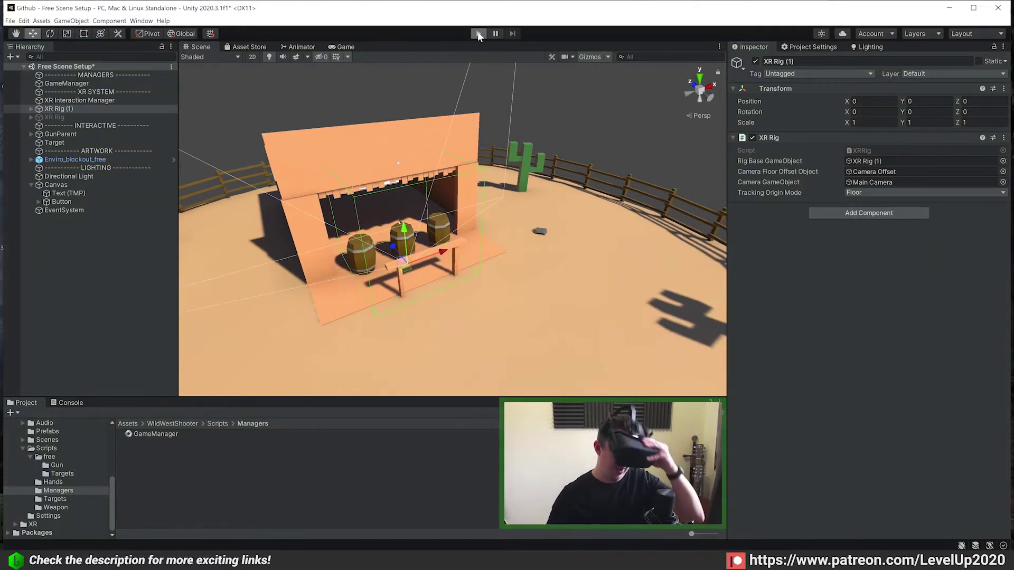